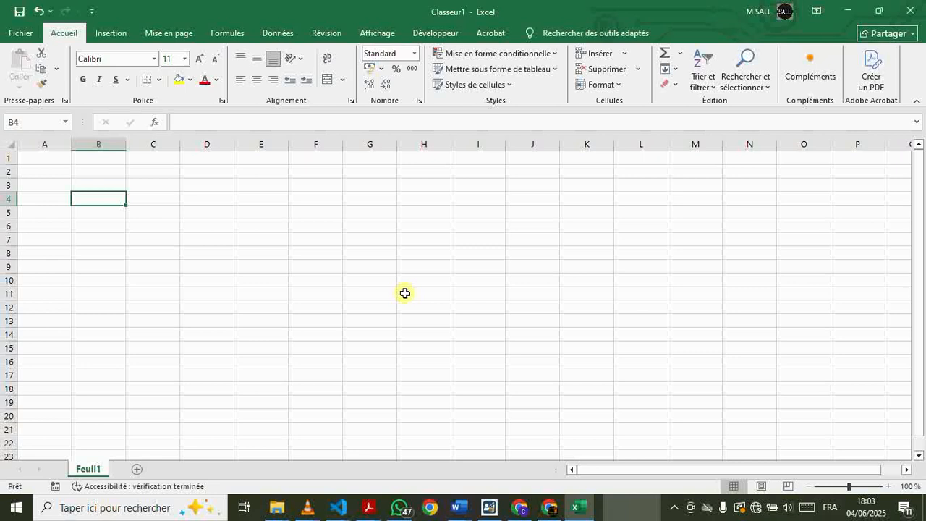
# Examine the empty sheet's structure: individual cells, columns A to C, rows 2 to 14, and the formula bar for cell A1
pyautogui.click(277, 207)
pyautogui.click(409, 245)
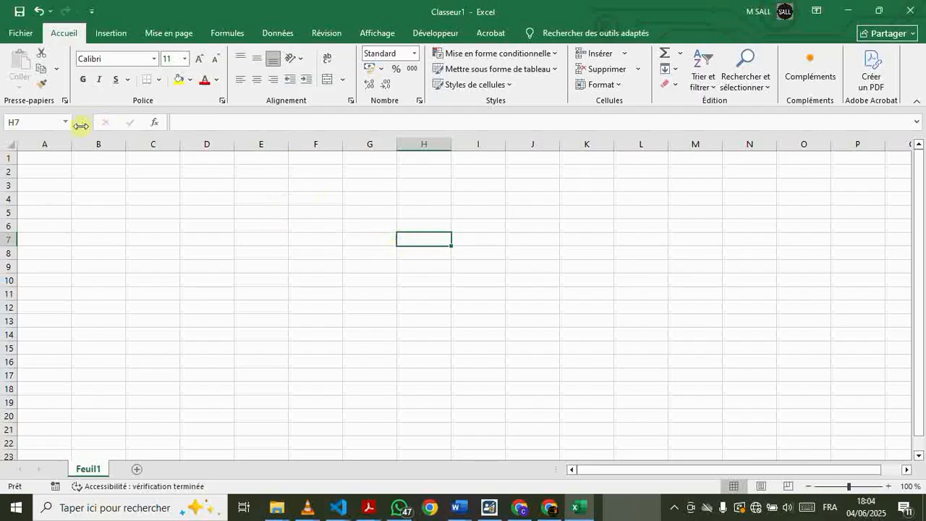
pyautogui.moveTo(64, 139); pyautogui.dragTo(162, 142)
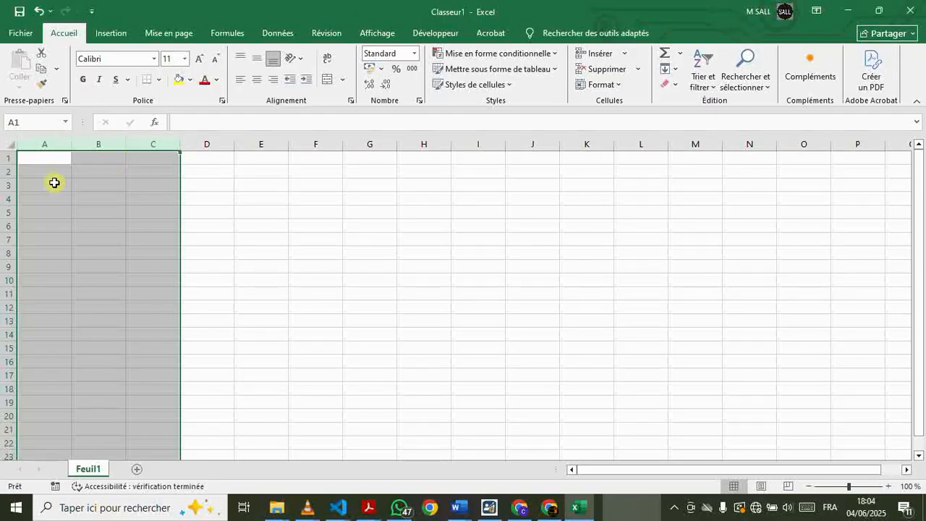
pyautogui.moveTo(7, 175); pyautogui.dragTo(6, 328)
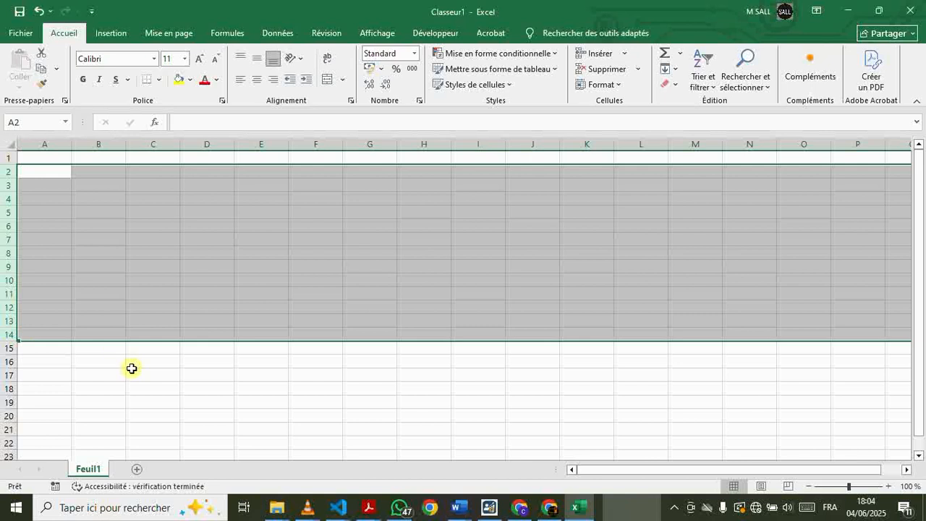
pyautogui.click(41, 158)
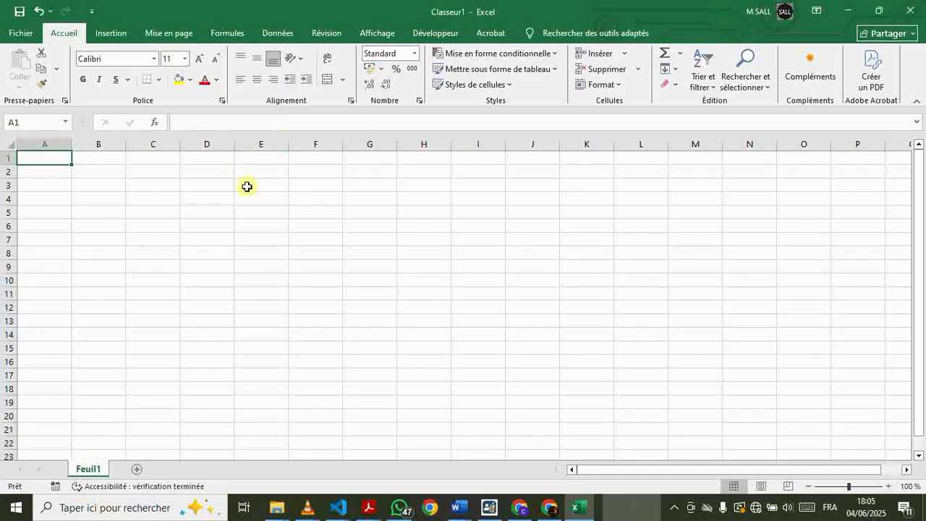
pyautogui.click(221, 123)
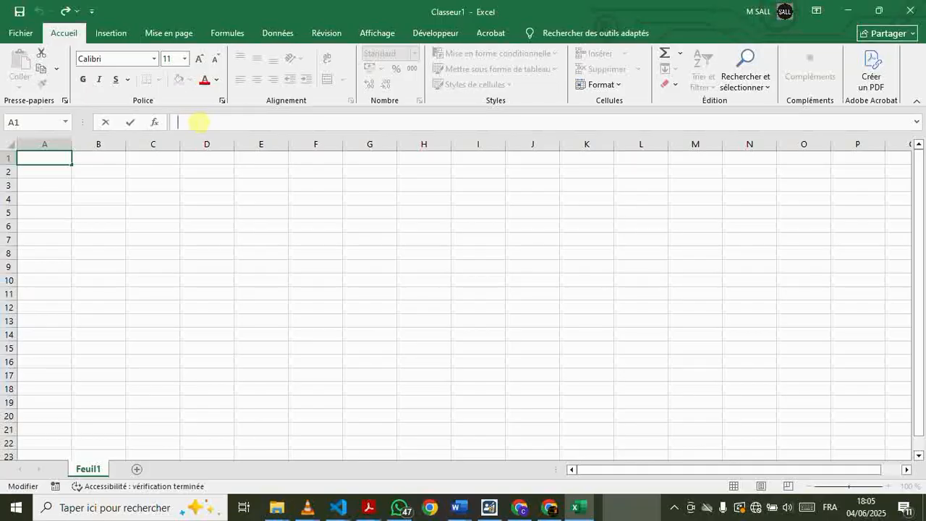
pyautogui.click(222, 215)
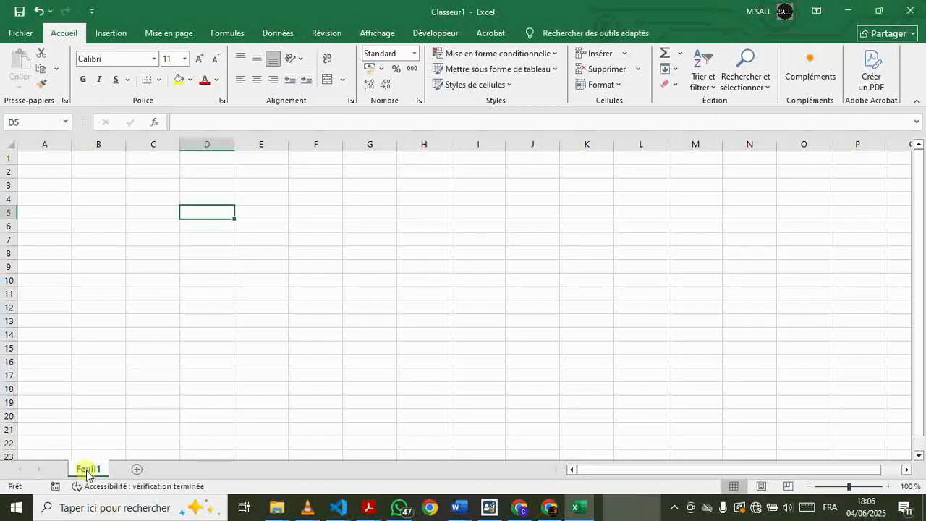
# Add a new worksheet after Feuil1
pyautogui.click(133, 472)
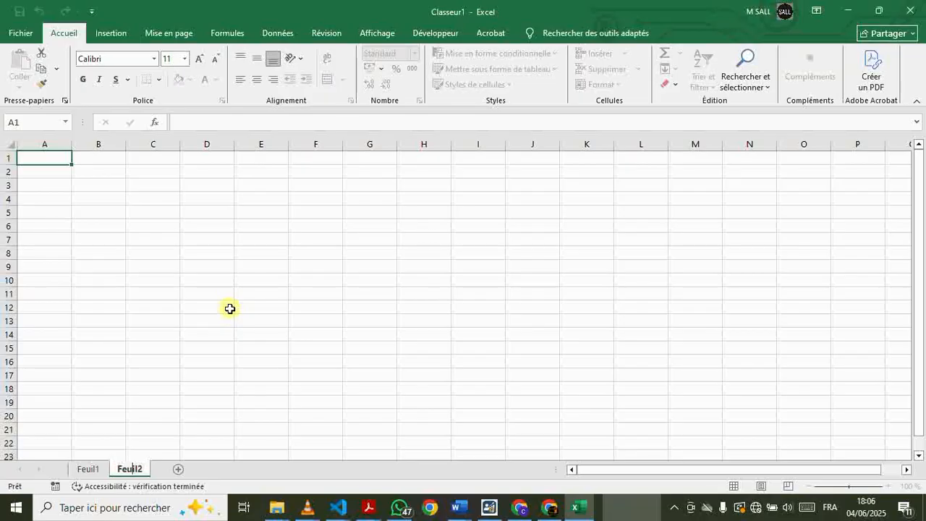
# Enter the trial text "test" in cell B1 of the new sheet and try moving from it to neighbouring cells
pyautogui.click(84, 157)
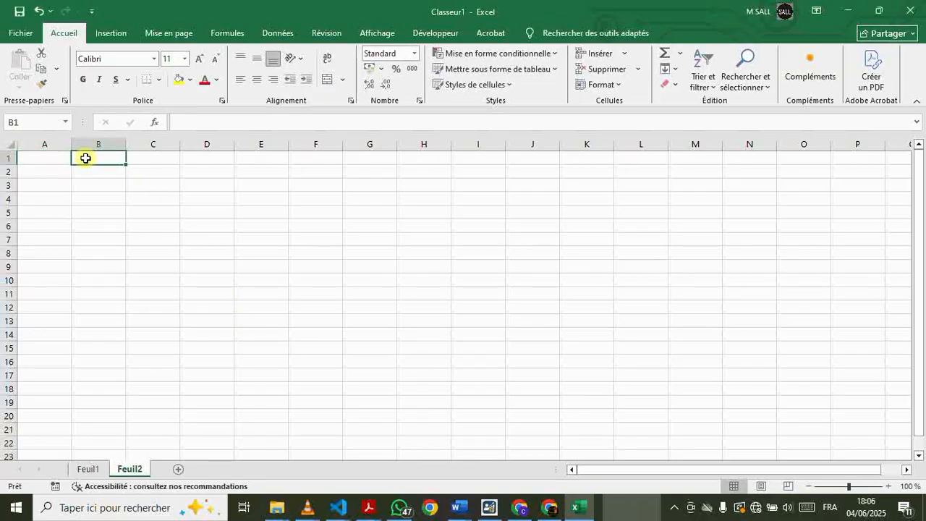
pyautogui.write('tes')
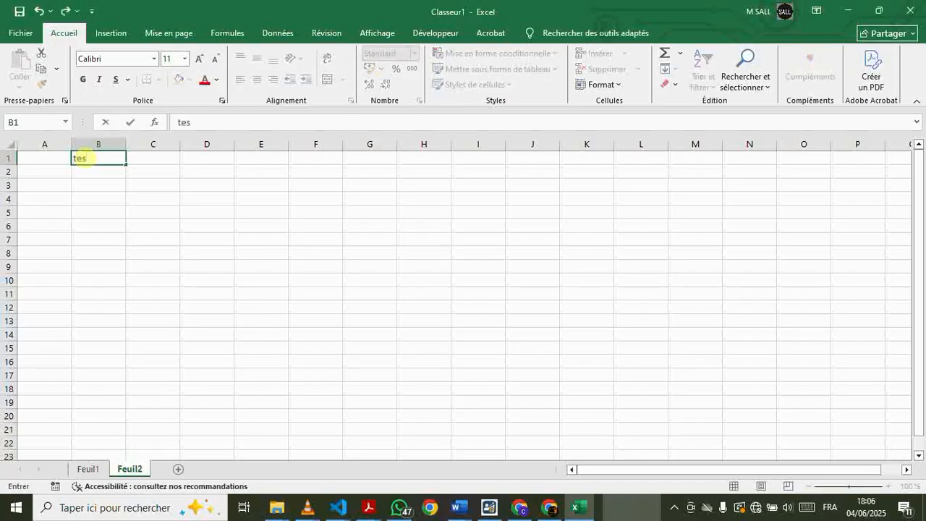
pyautogui.write('t')
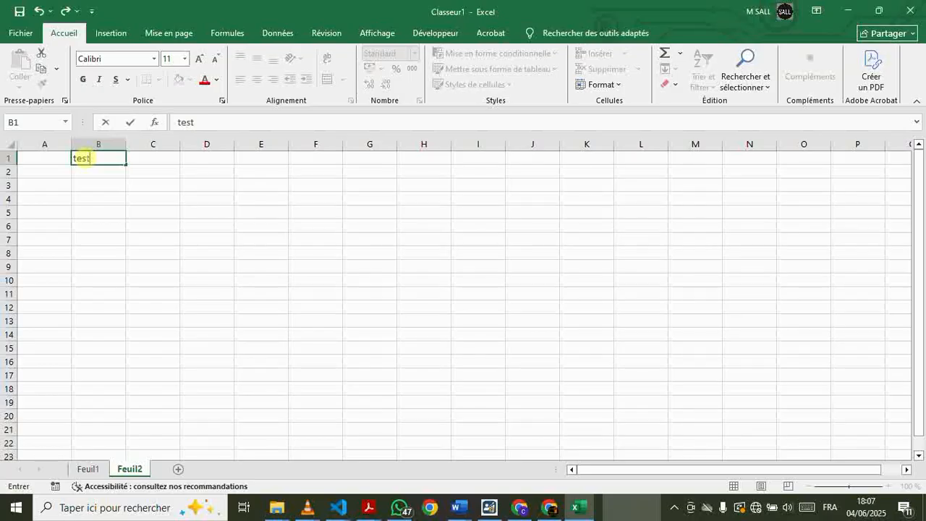
pyautogui.press('Return')
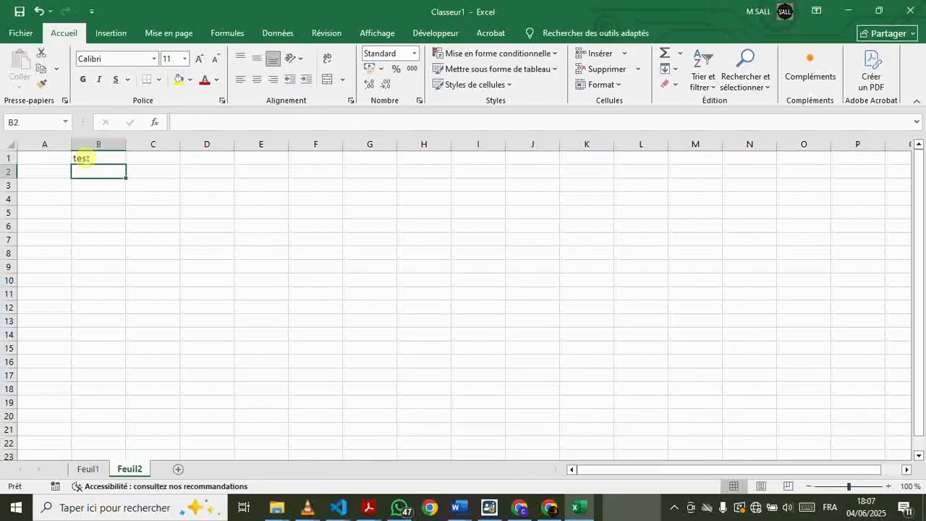
pyautogui.click(83, 157)
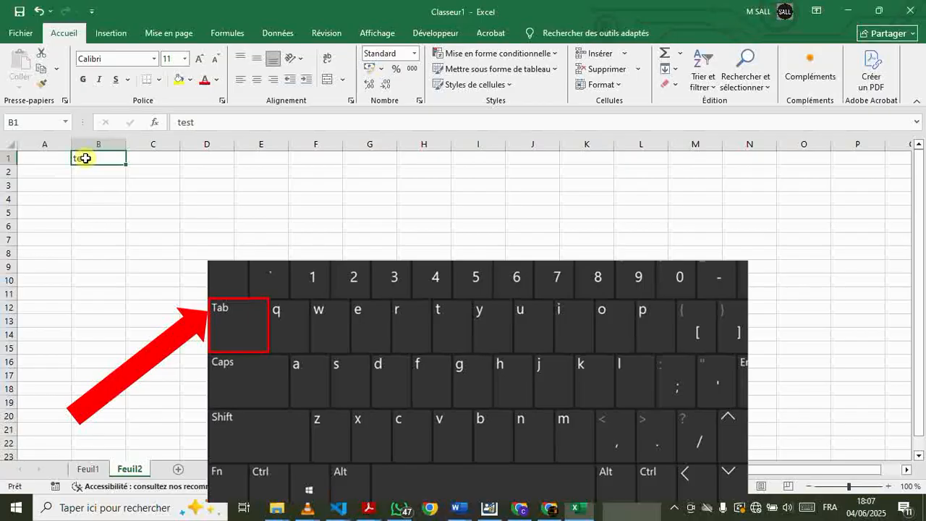
pyautogui.press('Tab')
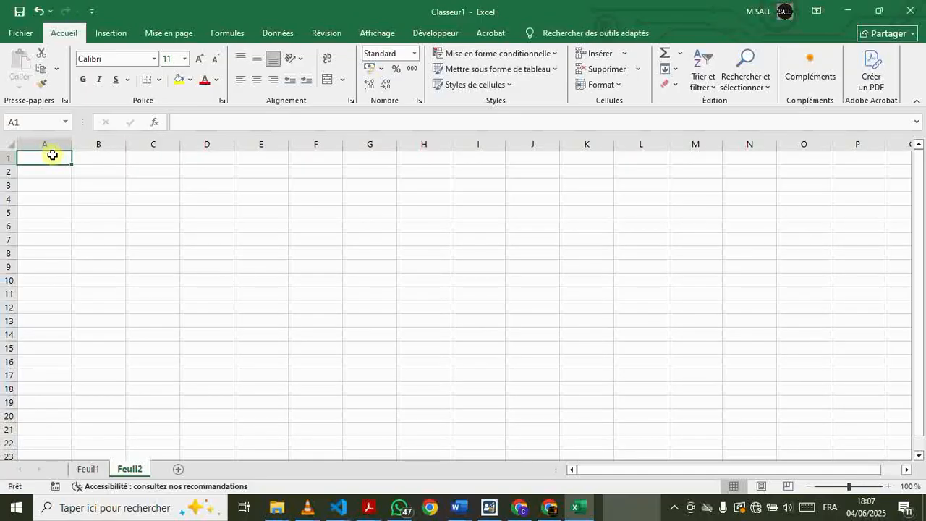
# Enter the column headers Mois, Revenus, Dépenses and Solde in cells A1 to D1
pyautogui.write('Mois')
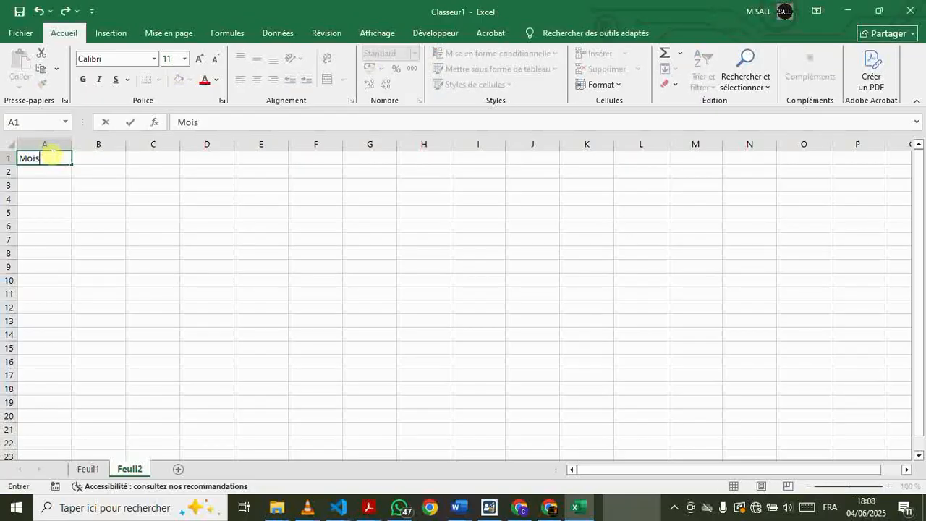
pyautogui.press('Tab')
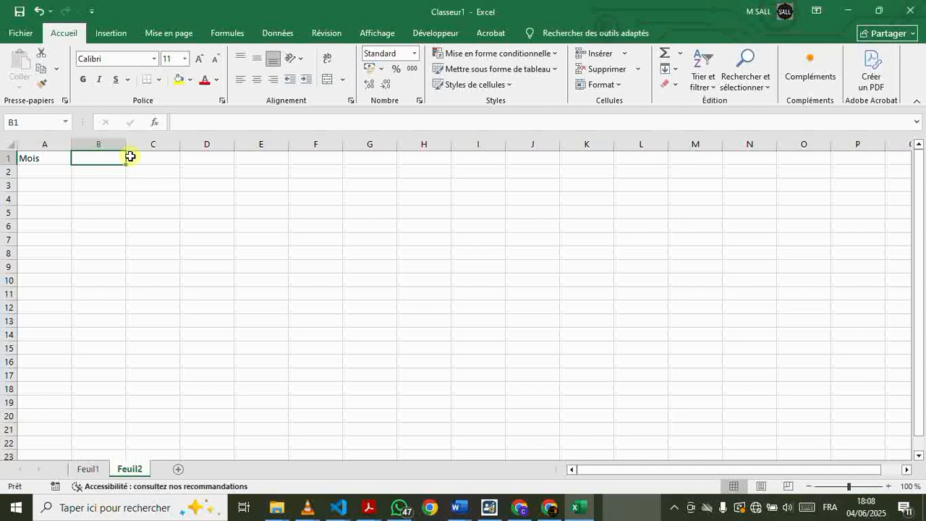
pyautogui.write('Revenus')
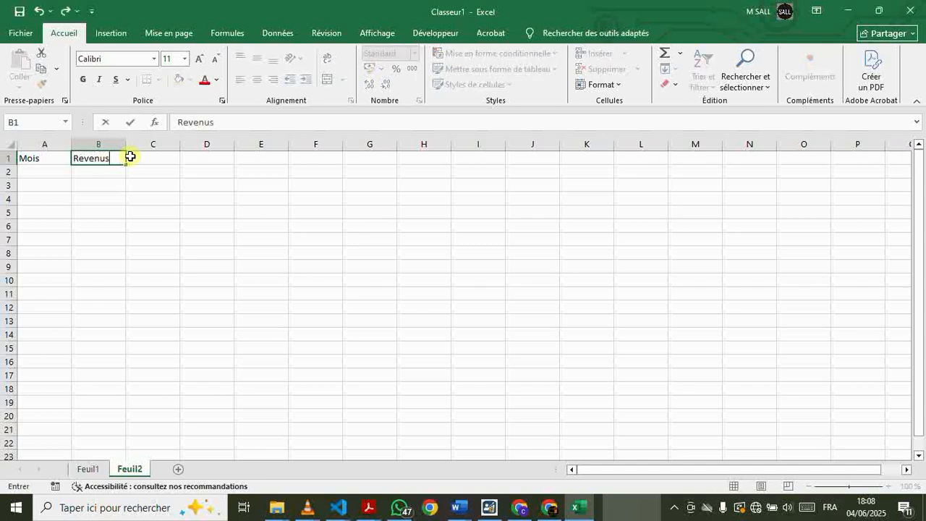
pyautogui.press('Tab')
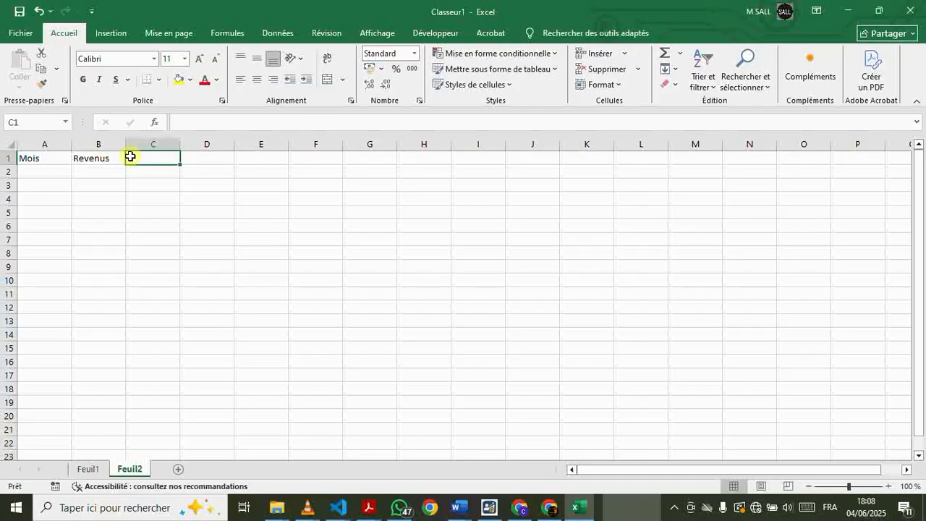
pyautogui.write('Dépnsz')
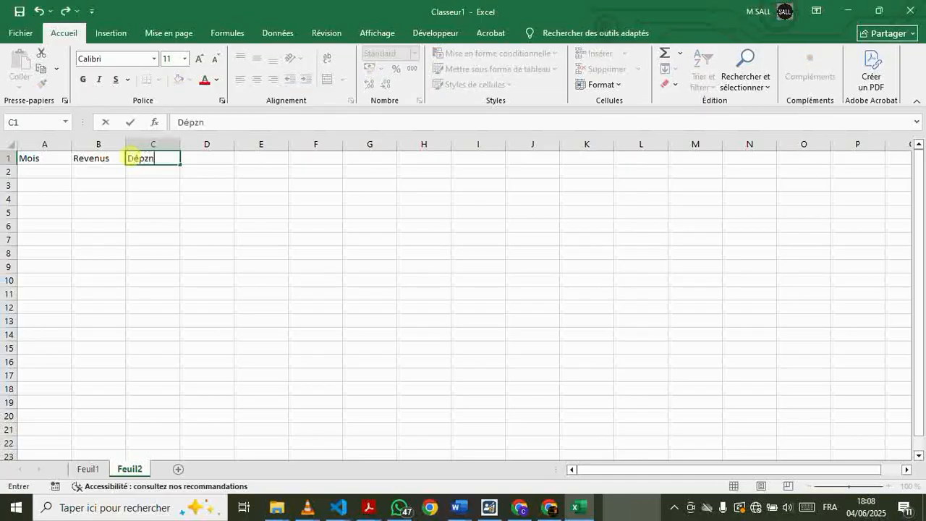
pyautogui.write('e')
pyautogui.press('BackSpace')
pyautogui.press('BackSpace')
pyautogui.press('BackSpace')
pyautogui.press('BackSpace')
pyautogui.write('enses')
pyautogui.press('Tab')
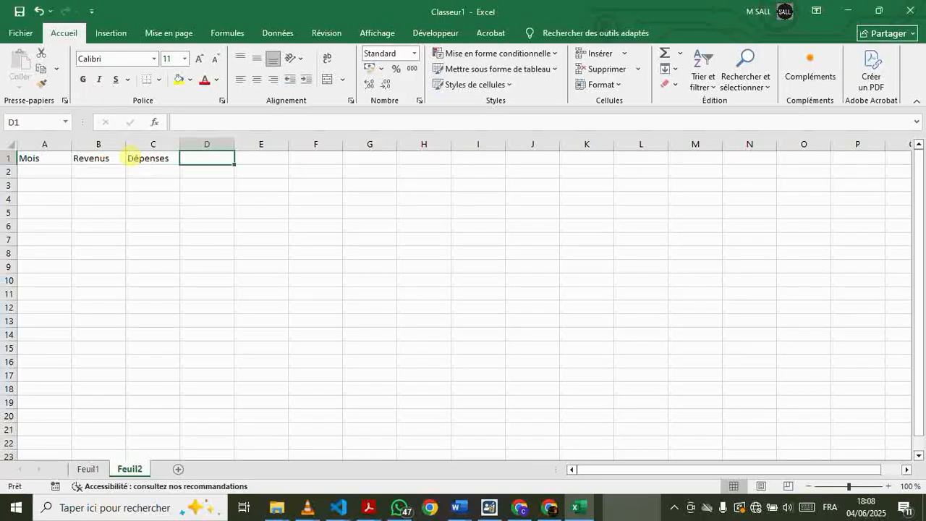
pyautogui.write('So')
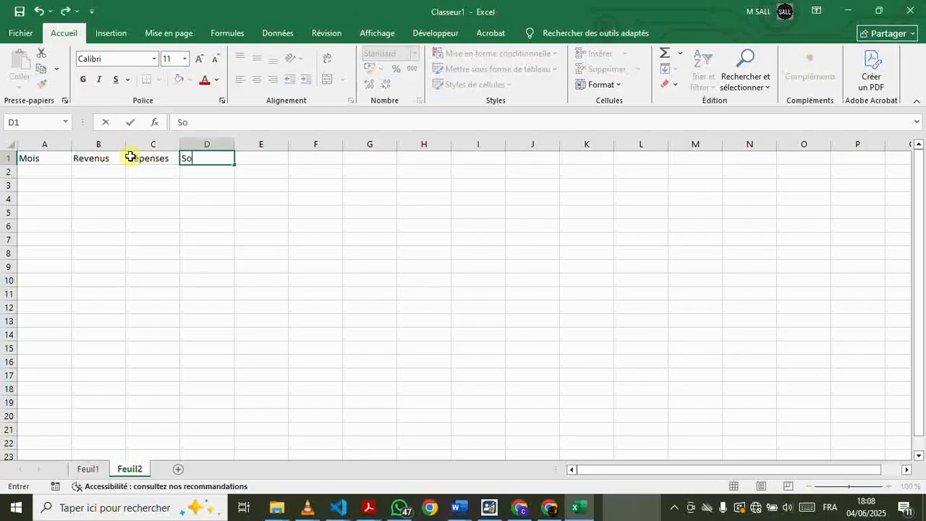
pyautogui.write('lde')
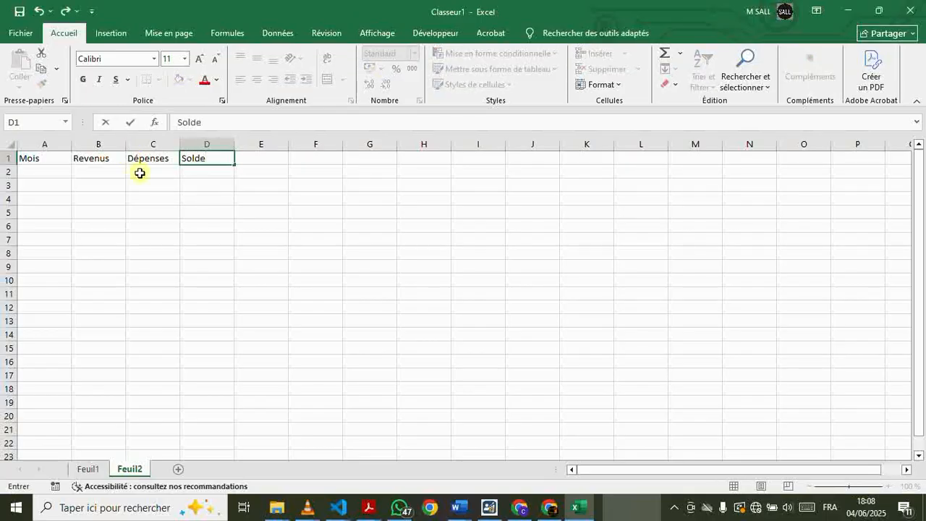
# Rename the Feuil2 worksheet as "Suivi de dépenses"
pyautogui.click(141, 472)
pyautogui.doubleClick(131, 468)
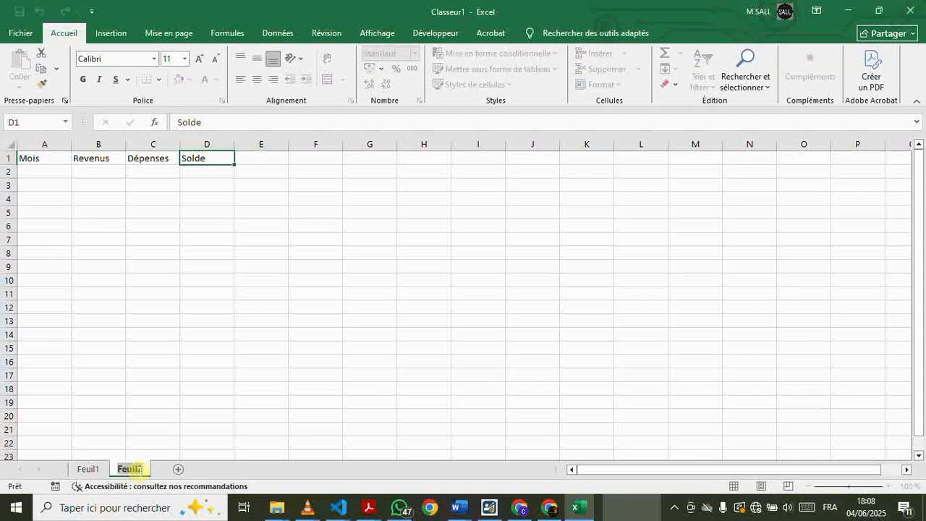
pyautogui.write('Suivi de ')
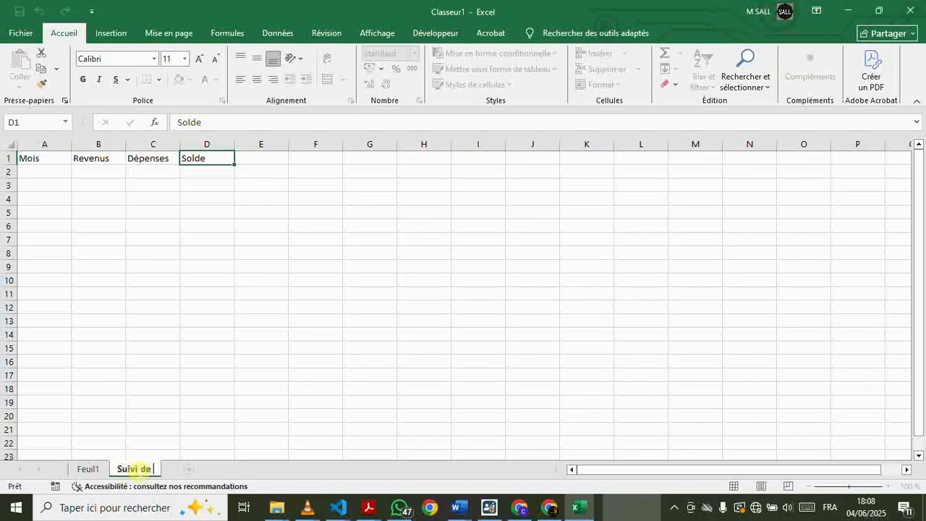
pyautogui.write('dépznse')
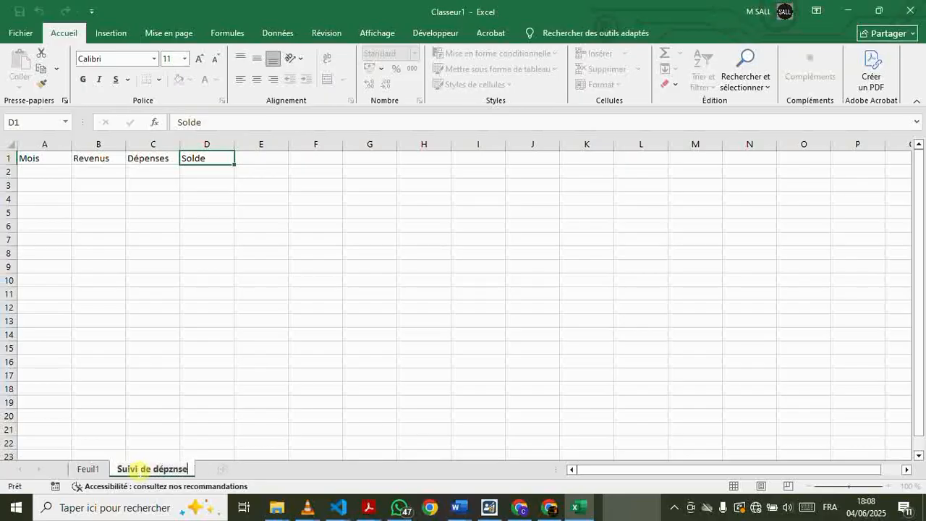
pyautogui.press('BackSpace')
pyautogui.press('BackSpace')
pyautogui.press('BackSpace')
pyautogui.press('BackSpace')
pyautogui.write('es')
pyautogui.press('BackSpace')
pyautogui.write('nses')
pyautogui.click(118, 378)
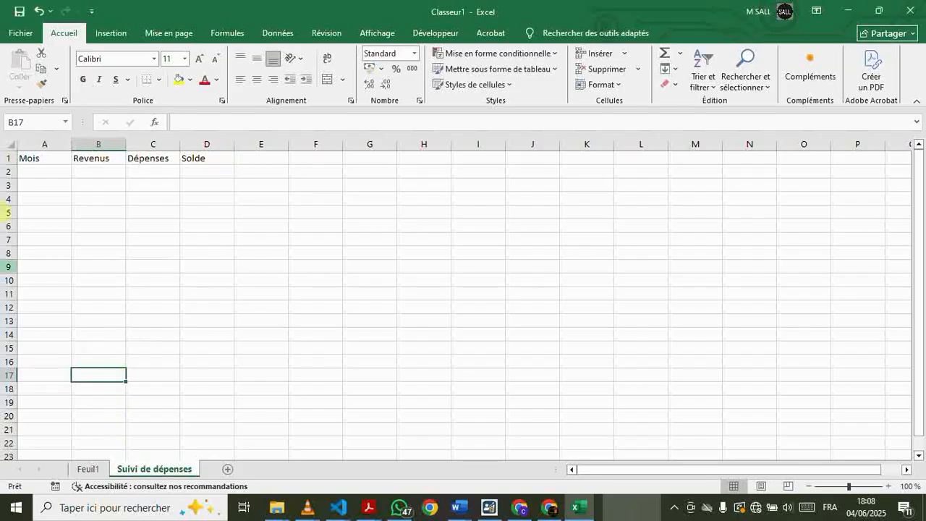
pyautogui.moveTo(32, 158); pyautogui.dragTo(167, 158)
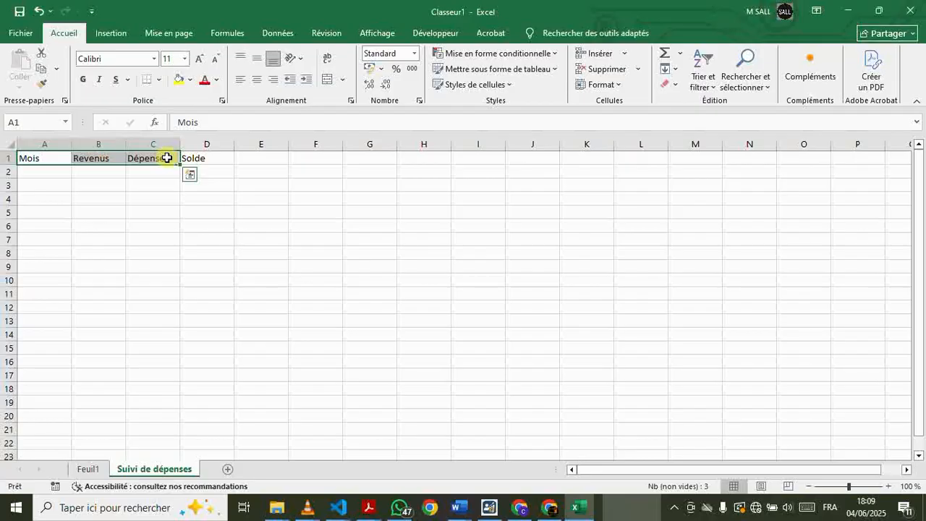
pyautogui.click(149, 221)
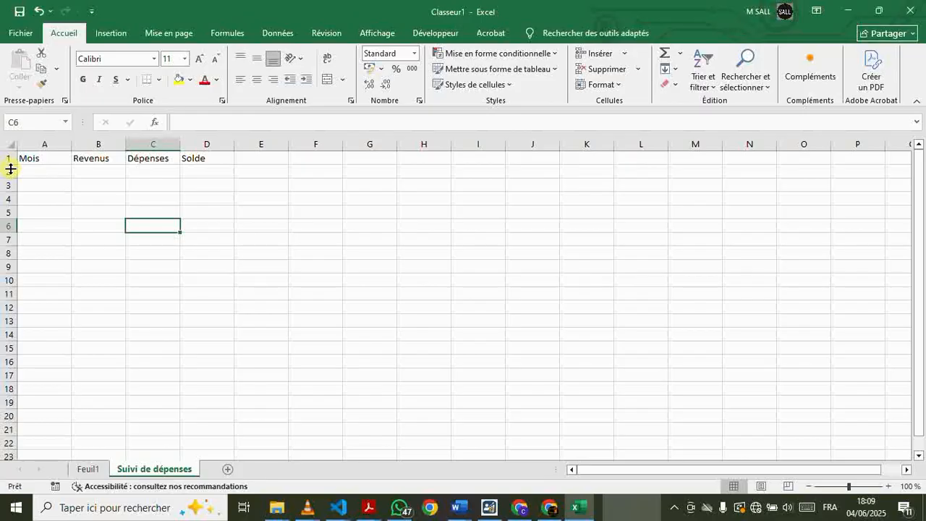
pyautogui.click(43, 143)
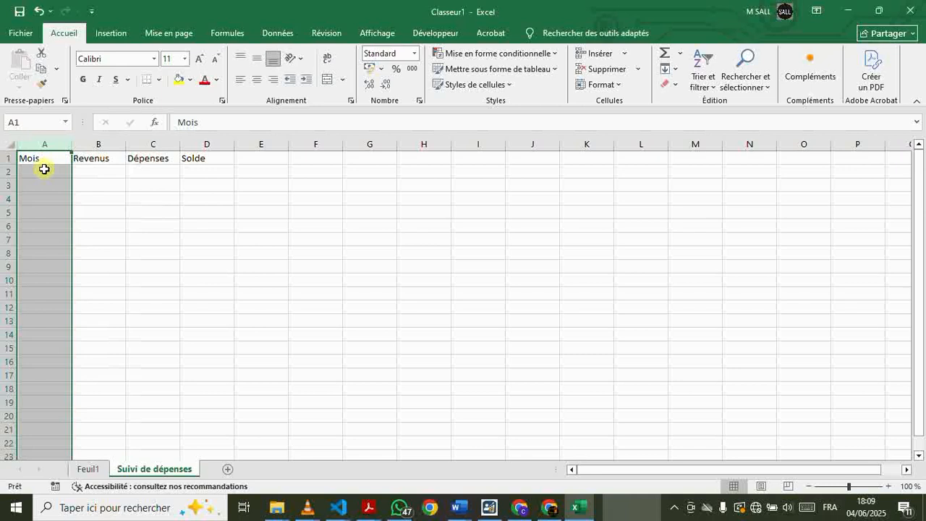
# Enter the months Janvier, février and Mars in cells A2 to A4 under the Mois header
pyautogui.click(44, 168)
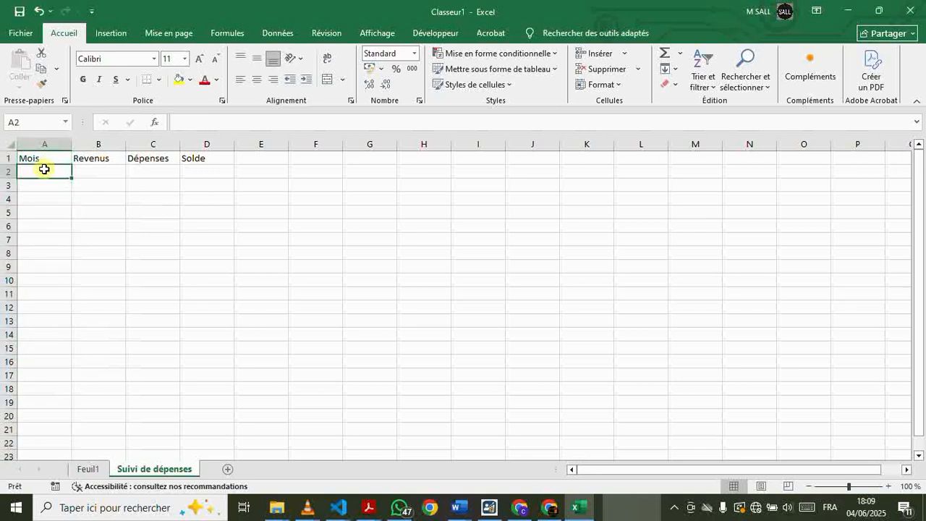
pyautogui.write('Janvier')
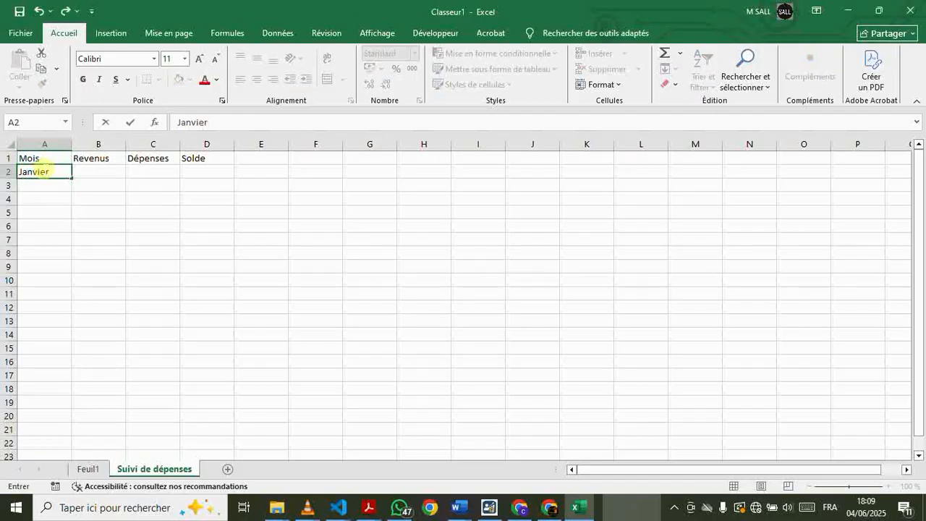
pyautogui.press('Return')
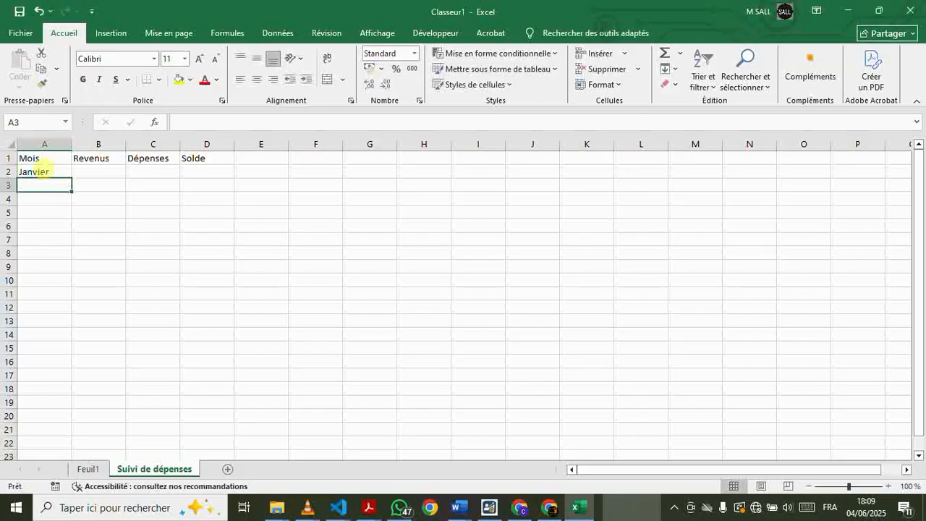
pyautogui.write('fg')
pyautogui.press('BackSpace')
pyautogui.press('BackSpace')
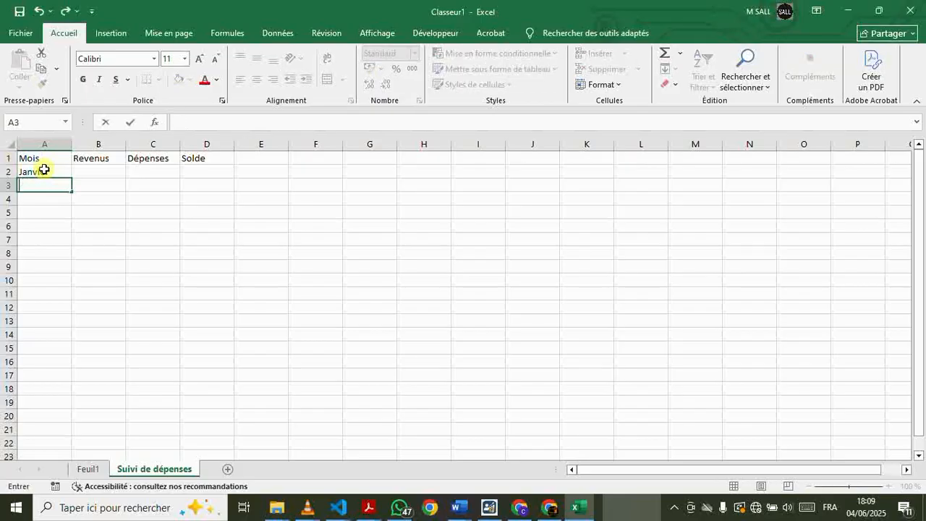
pyautogui.write('février')
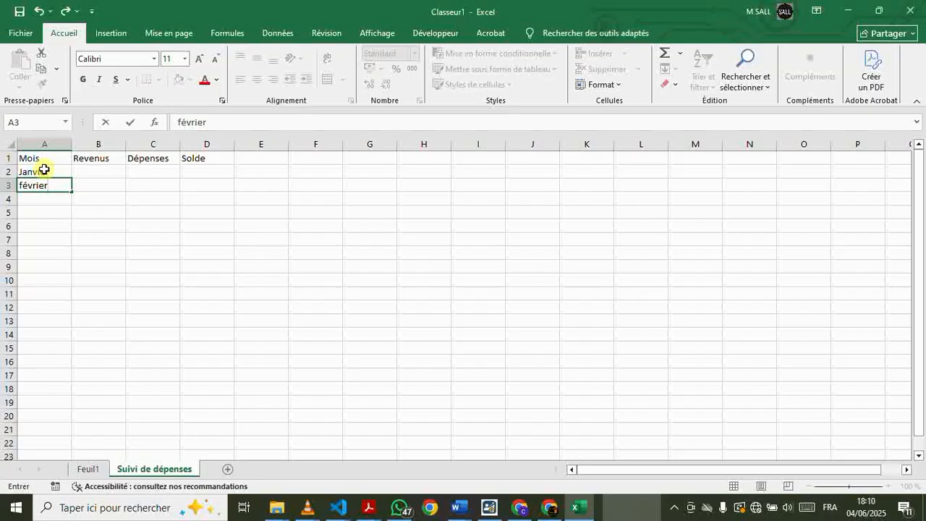
pyautogui.press('Return')
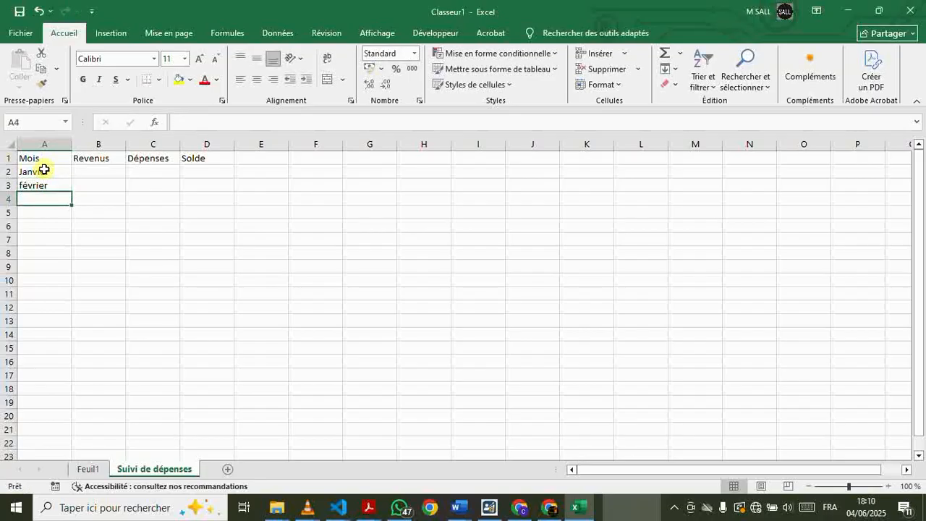
pyautogui.write('Mars')
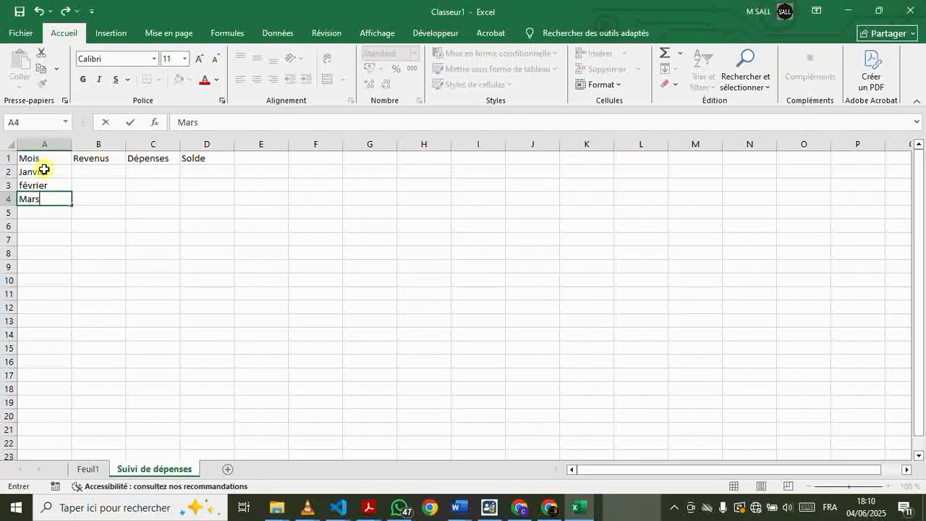
pyautogui.press('Return')
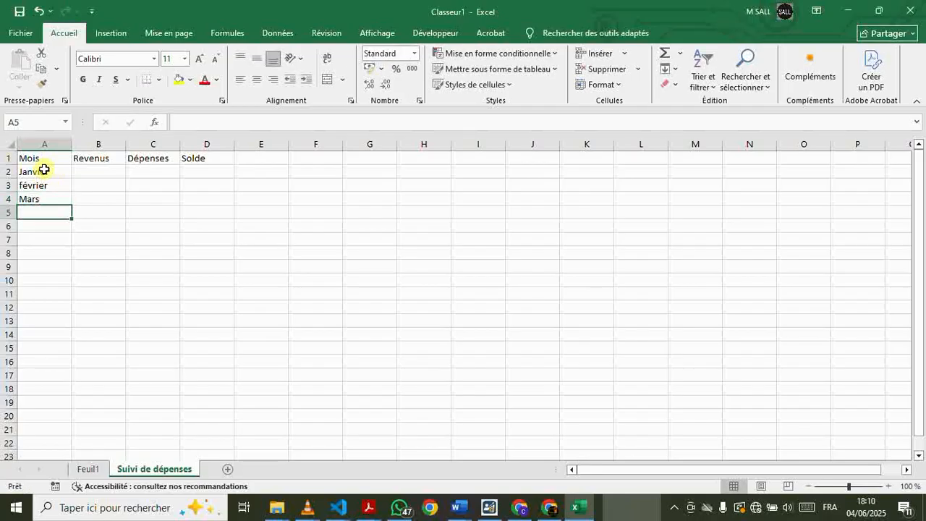
# Enter the monthly revenues 2000, 2100 and 2025 in cells B2 to B4 under Revenus
pyautogui.click(95, 147)
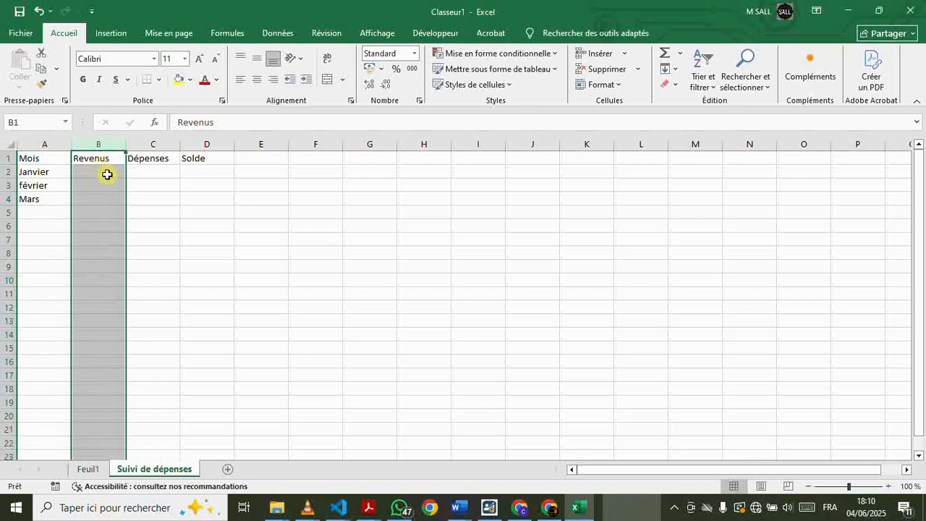
pyautogui.click(103, 174)
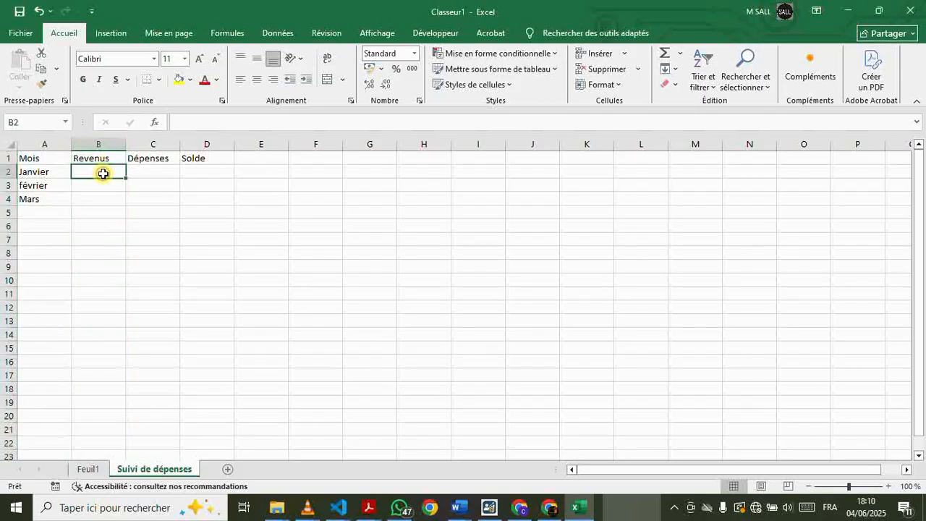
pyautogui.write('2000')
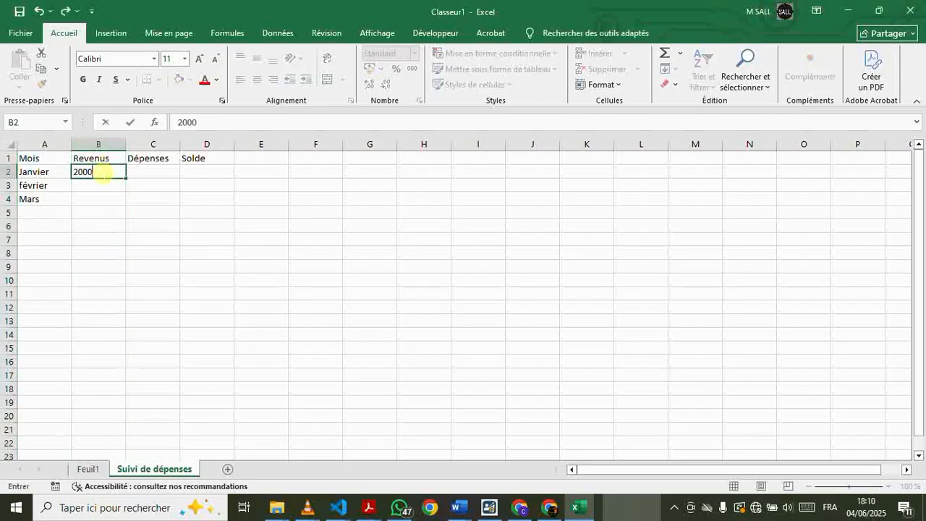
pyautogui.press('Return')
pyautogui.write('2100')
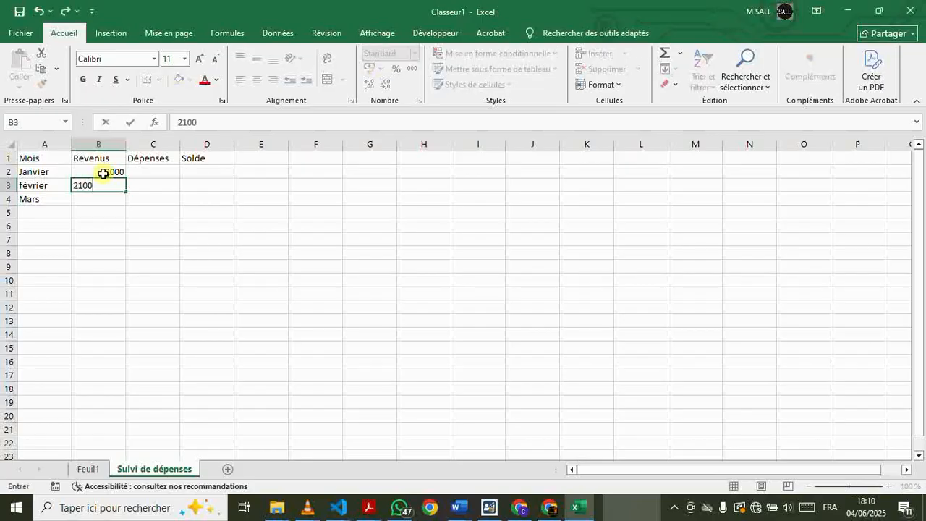
pyautogui.press('Return')
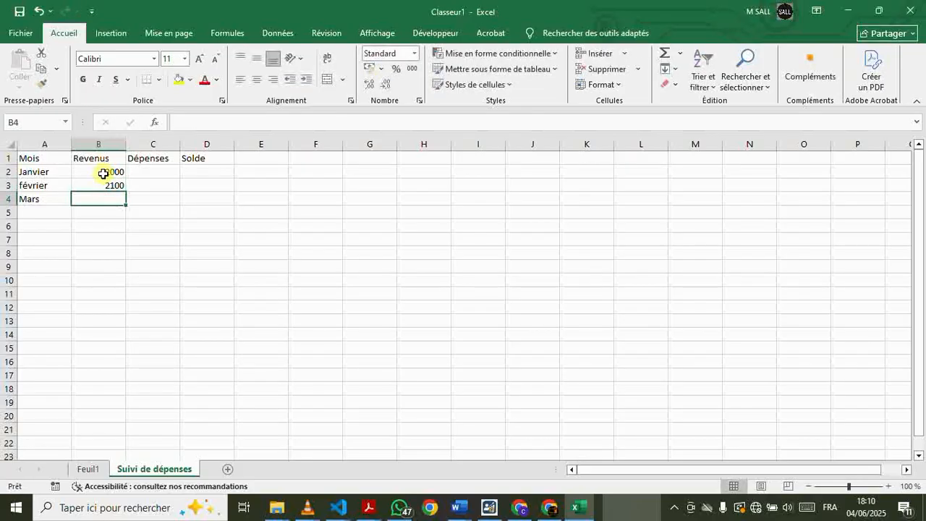
pyautogui.write('2025')
pyautogui.press('Return')
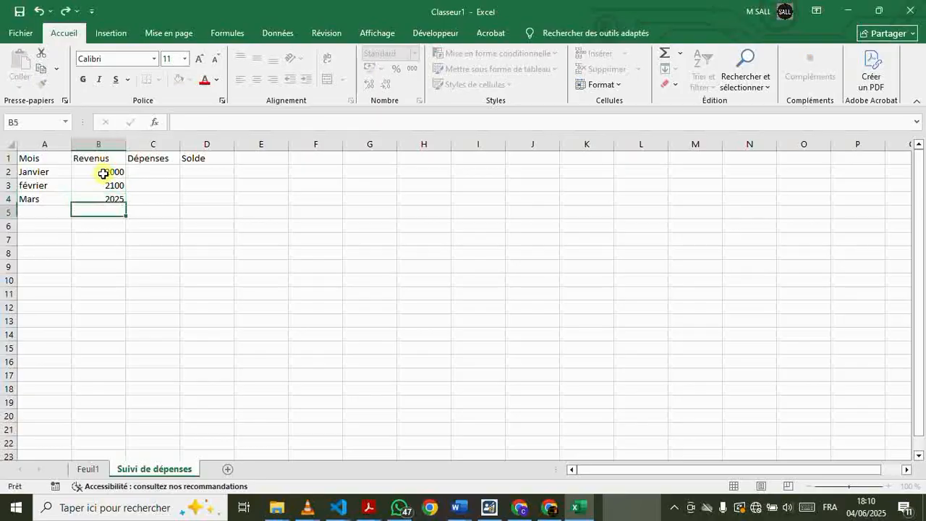
# Correct the March revenue in cell B4 to 2050
pyautogui.click(119, 197)
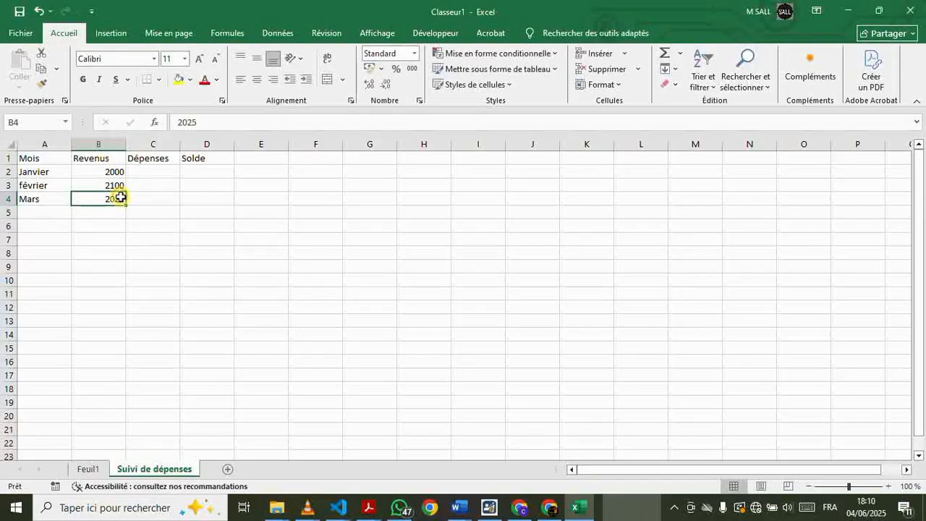
pyautogui.doubleClick(120, 197)
pyautogui.press('BackSpace')
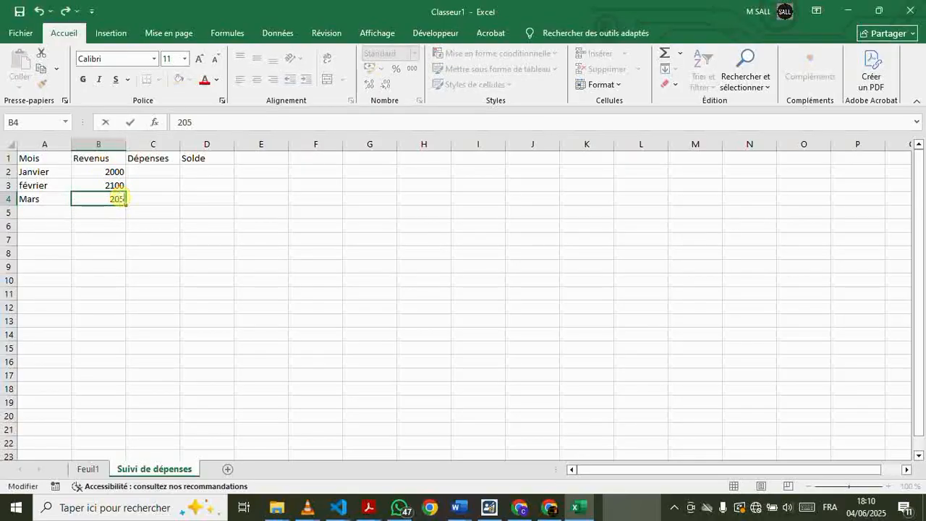
pyautogui.write('0')
pyautogui.click(144, 181)
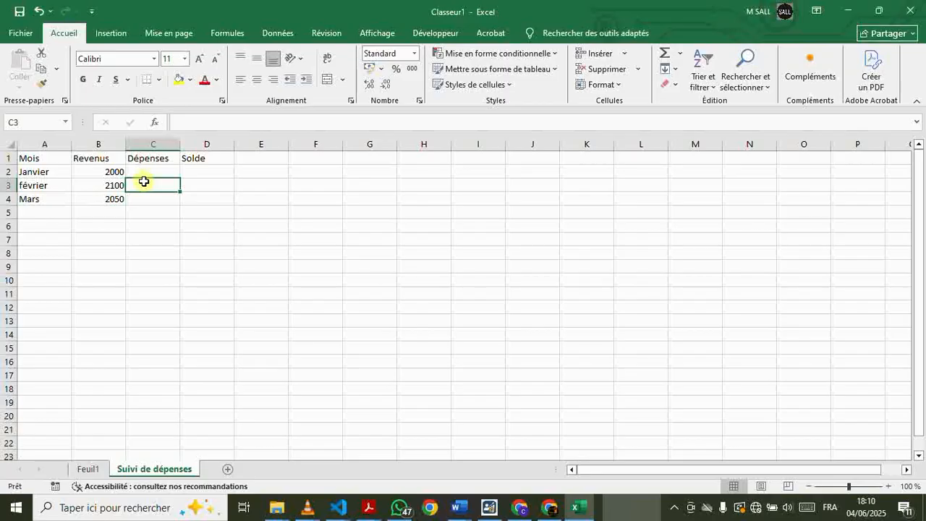
# Enter the monthly expenses 1800, 1750 and 1900 in cells C2 to C4 under Dépenses
pyautogui.click(151, 170)
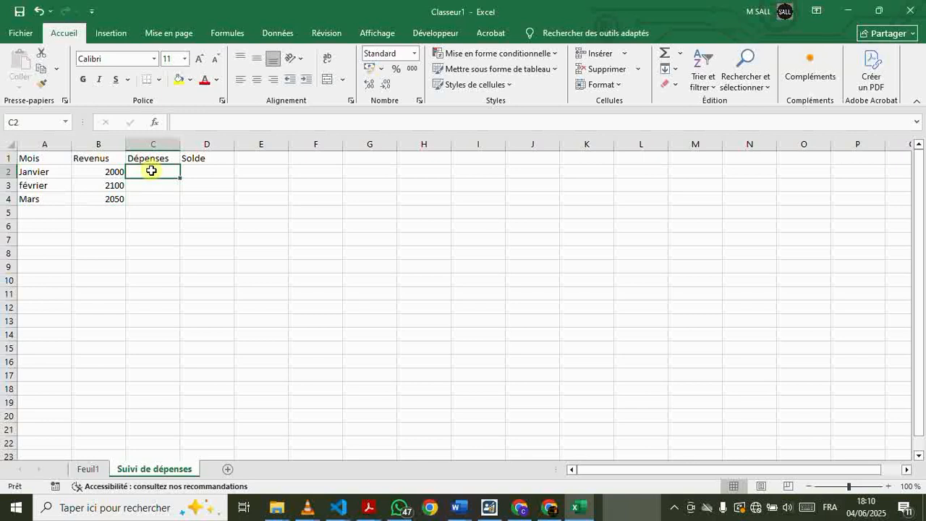
pyautogui.write('1800')
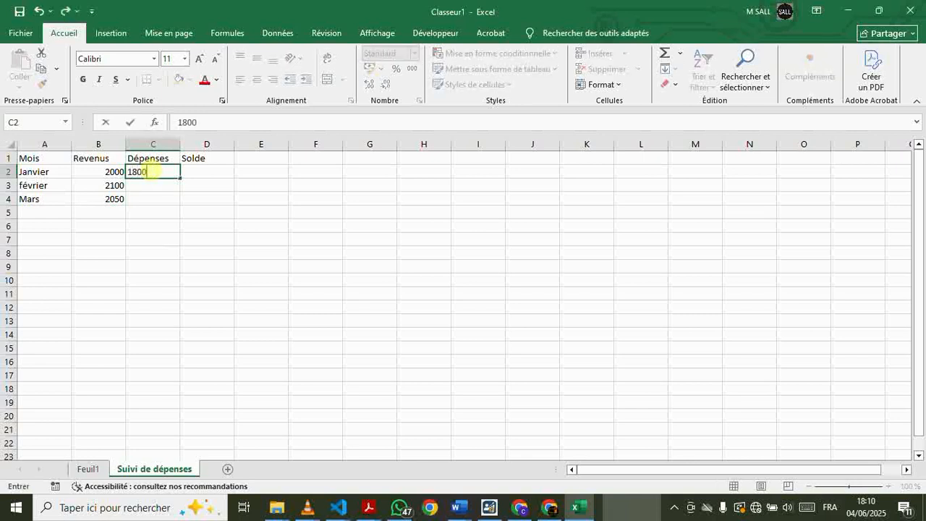
pyautogui.press('Return')
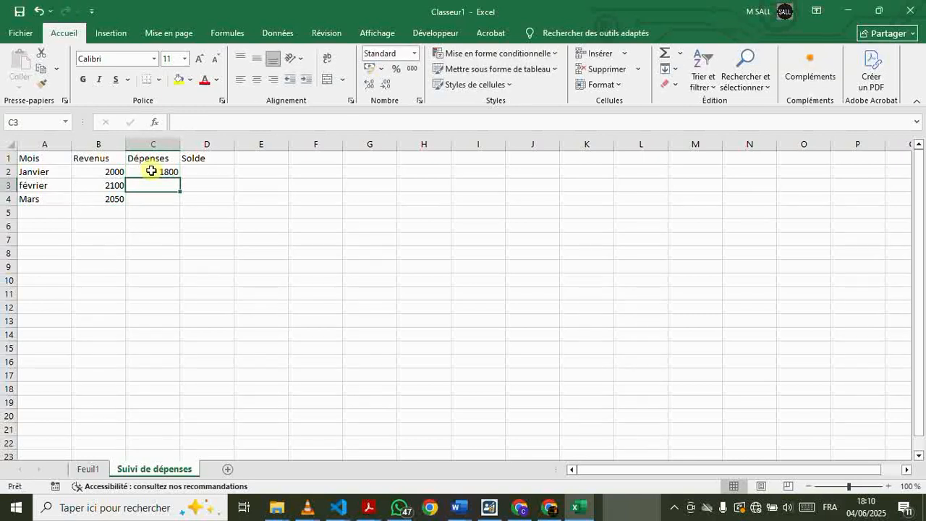
pyautogui.write('1750')
pyautogui.press('Return')
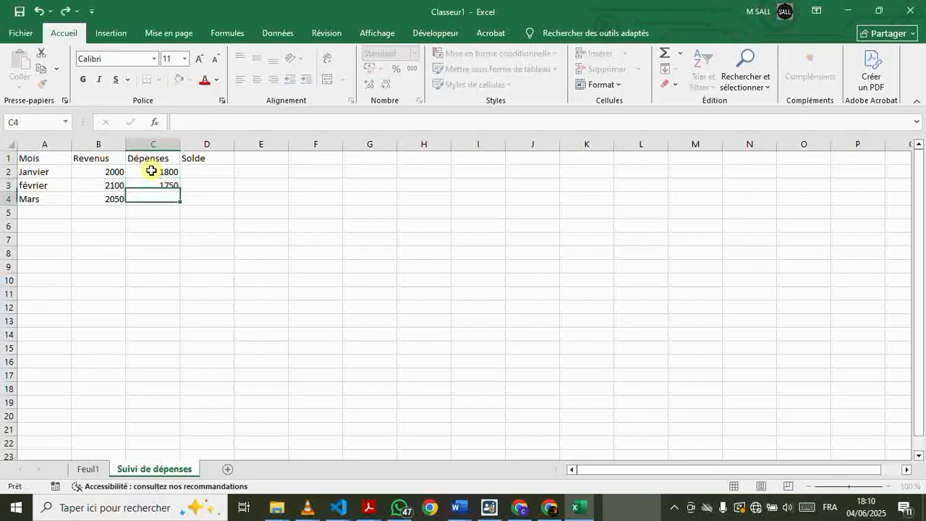
pyautogui.write('19')
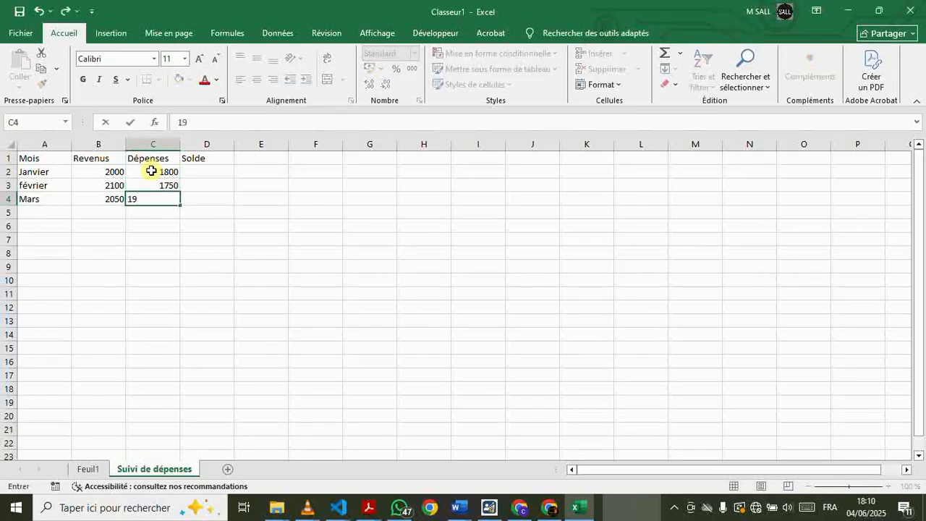
pyautogui.write('00')
pyautogui.press('Return')
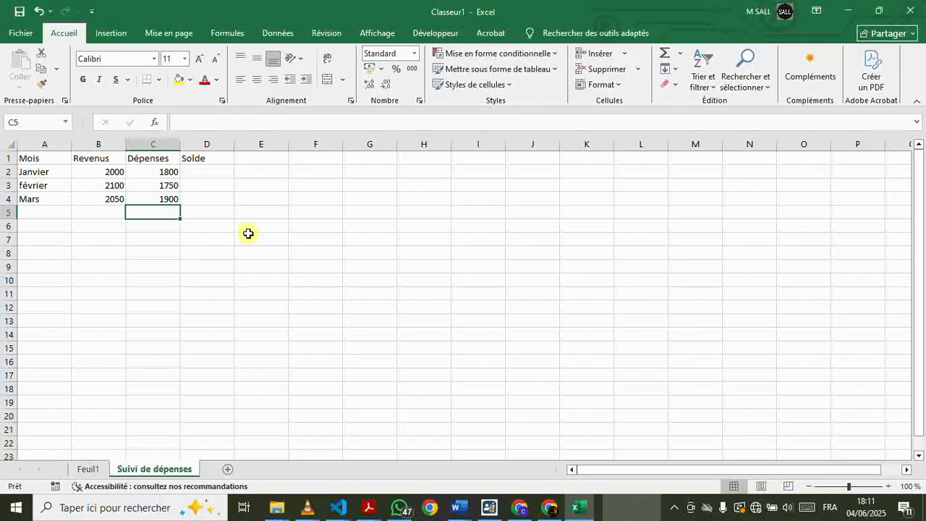
# Edit the January expense in cell C2 in place, changing it to 1850
pyautogui.doubleClick(160, 172)
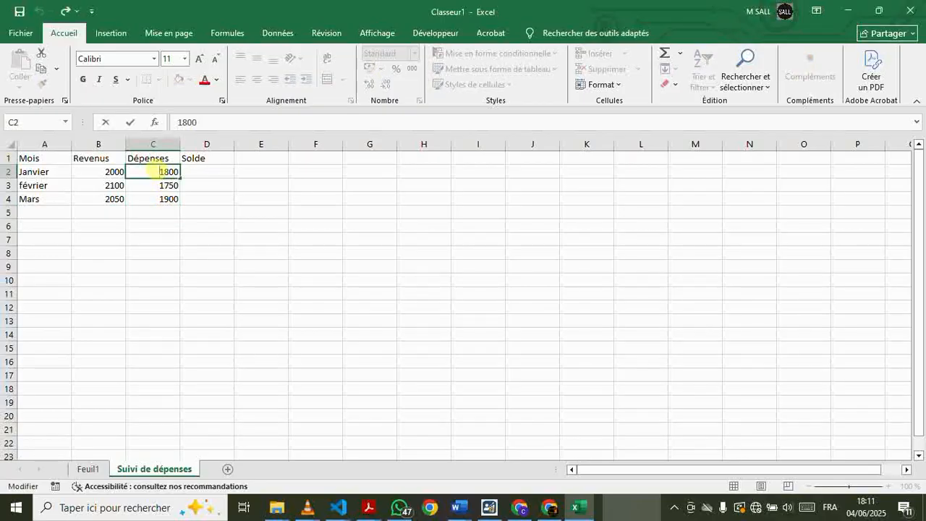
pyautogui.press('F2')
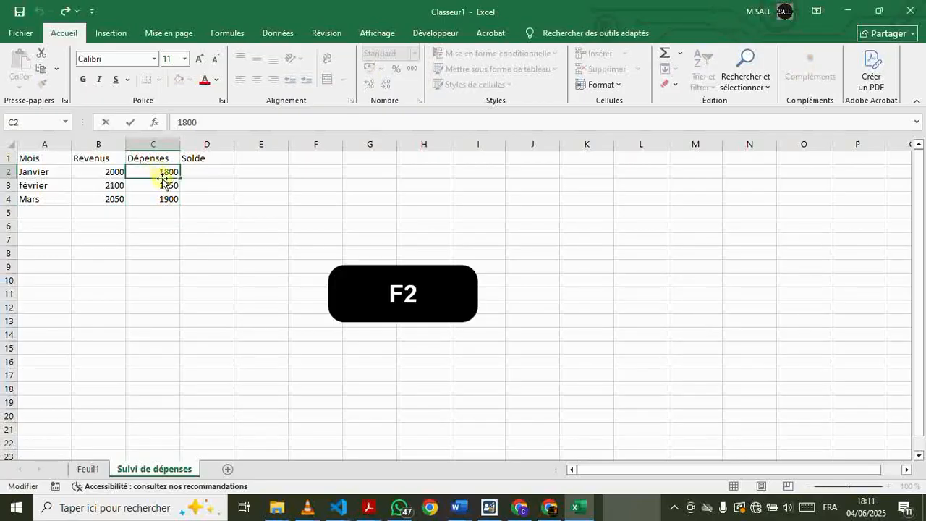
pyautogui.press('F2')
pyautogui.press('BackSpace')
pyautogui.press('BackSpace')
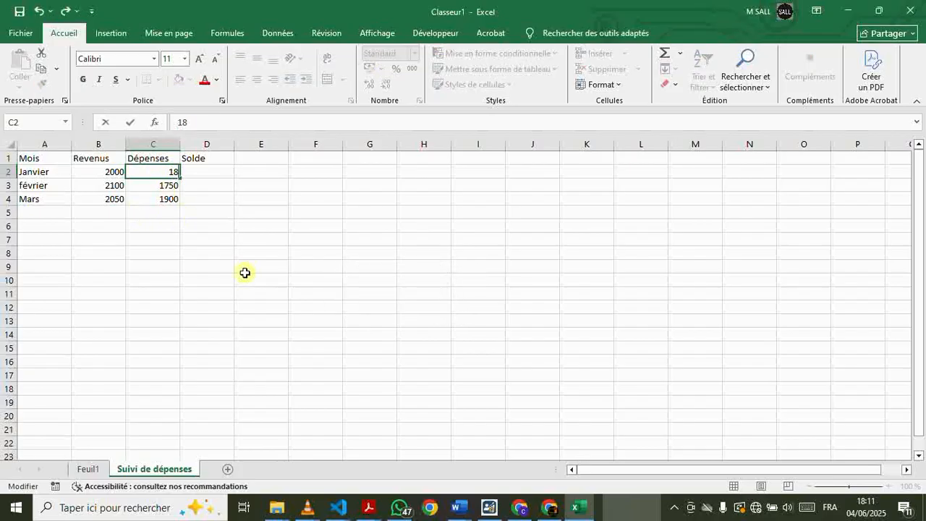
pyautogui.write('50')
pyautogui.press('Return')
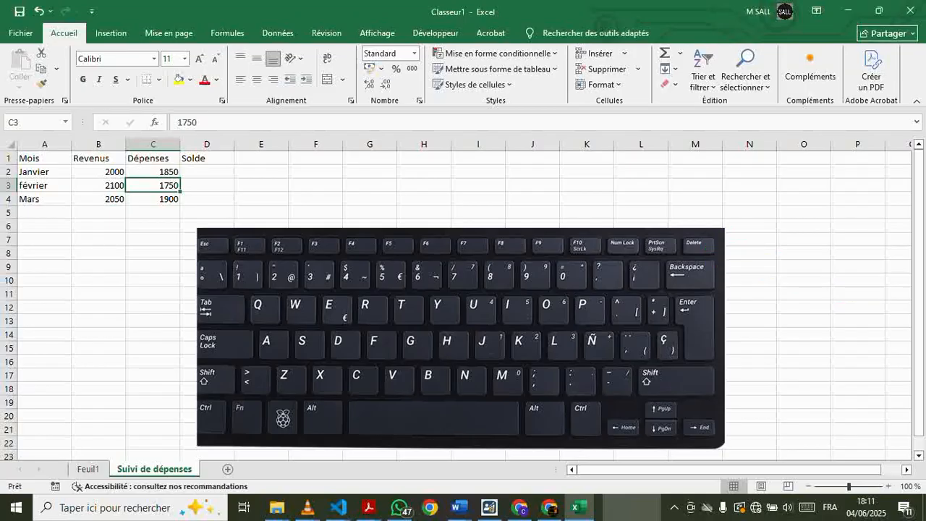
# Clear the February expense in cell C3 and re-enter it as 1750
pyautogui.press('Delete')
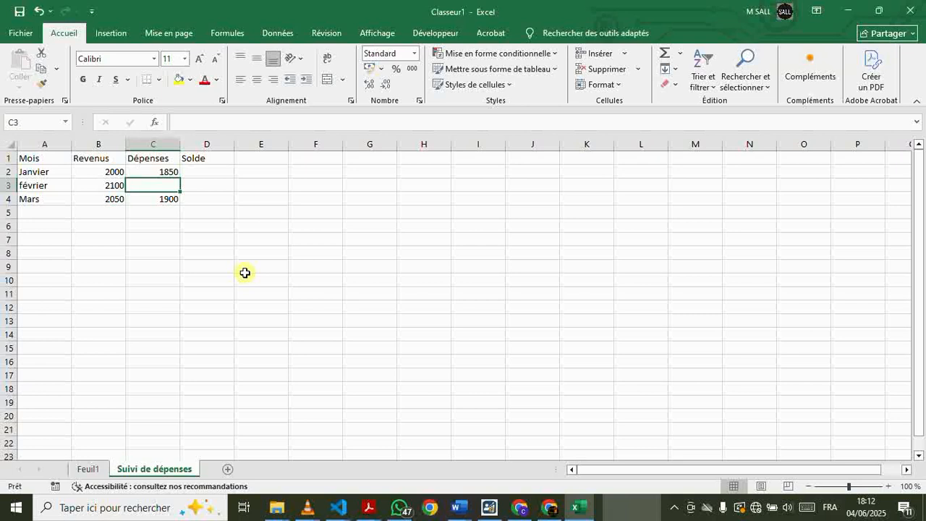
pyautogui.write('170')
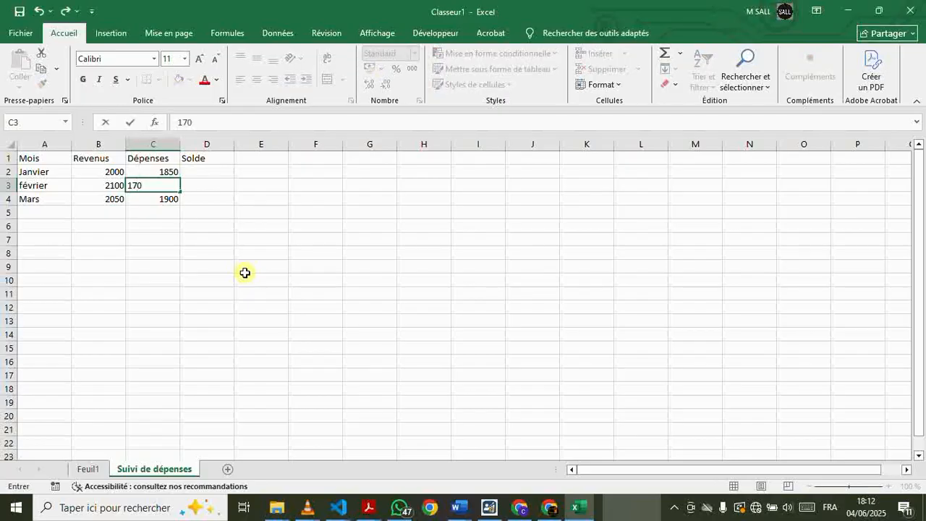
pyautogui.press('BackSpace')
pyautogui.write('50')
pyautogui.press('Return')
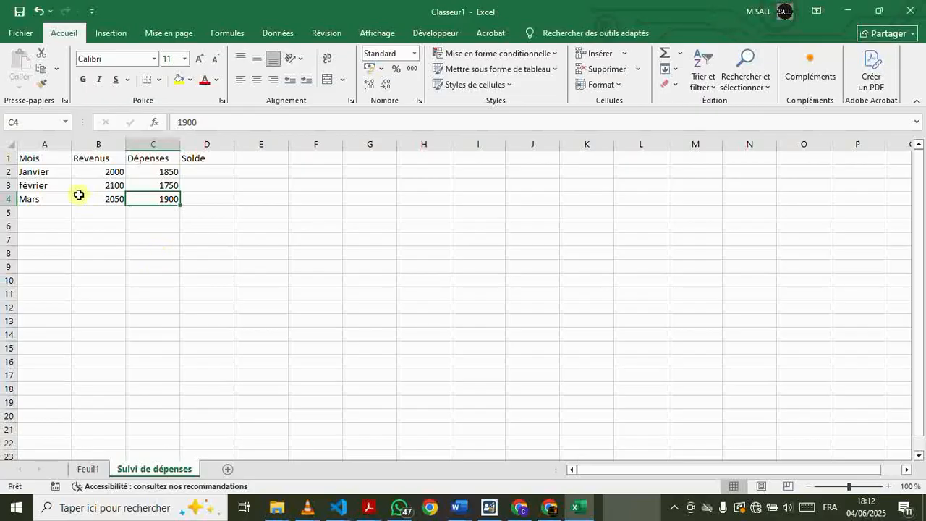
pyautogui.click(52, 169)
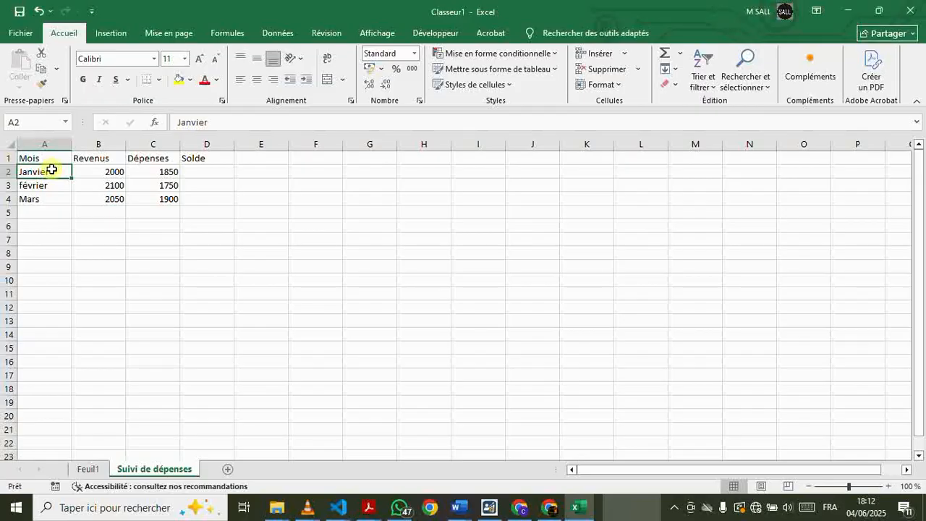
pyautogui.moveTo(52, 170); pyautogui.dragTo(52, 194)
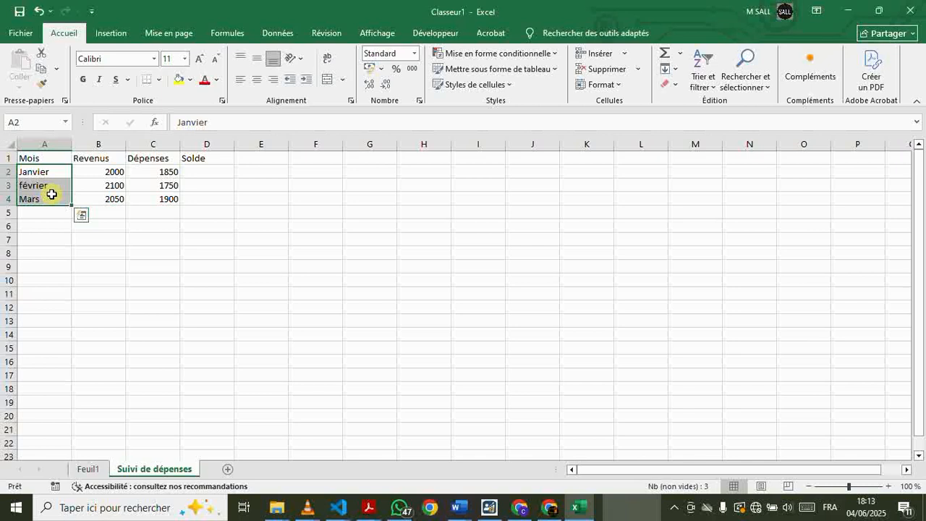
pyautogui.click(88, 171)
pyautogui.click(174, 174)
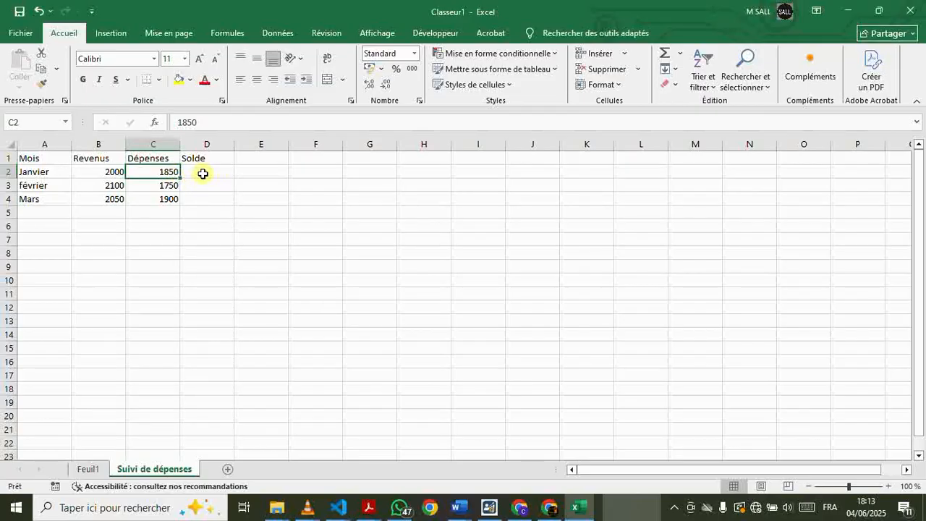
# Calculate the January balance in cell D2 under Solde with the formula =B2-C2
pyautogui.click(203, 174)
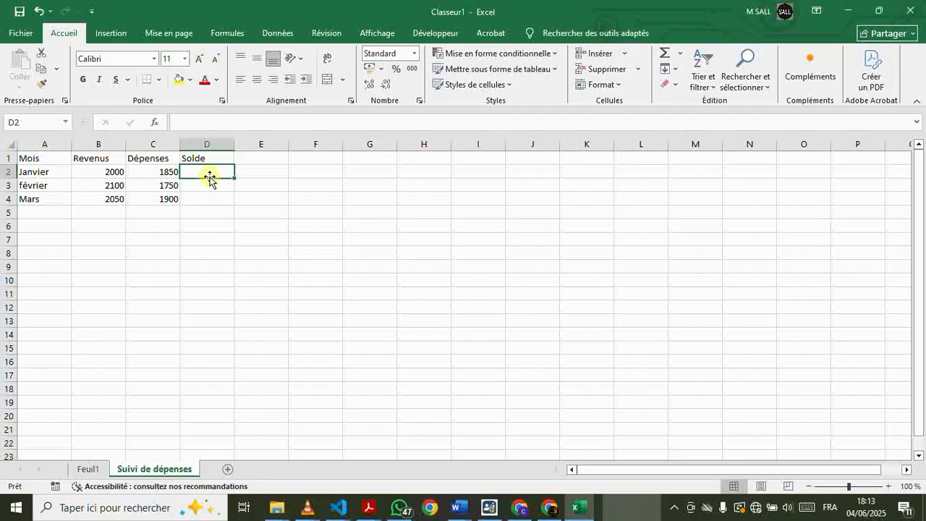
pyautogui.write('=')
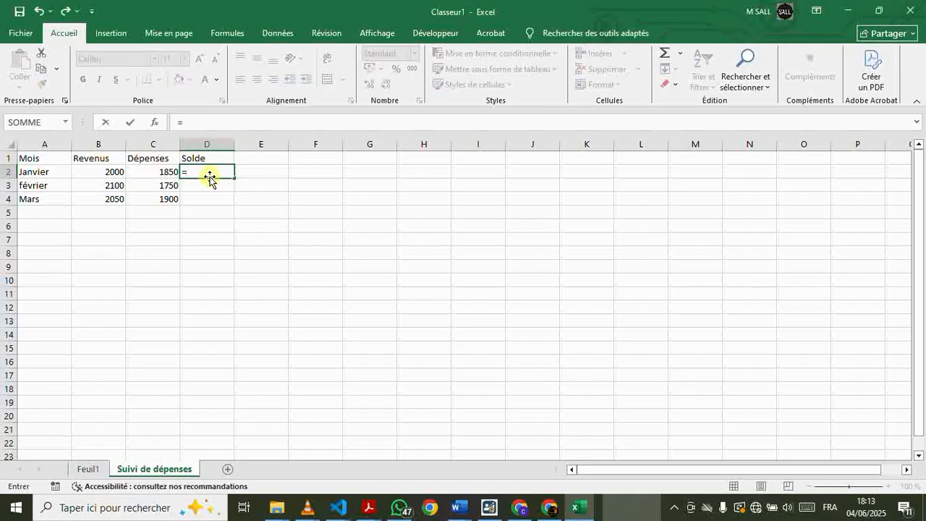
pyautogui.click(99, 170)
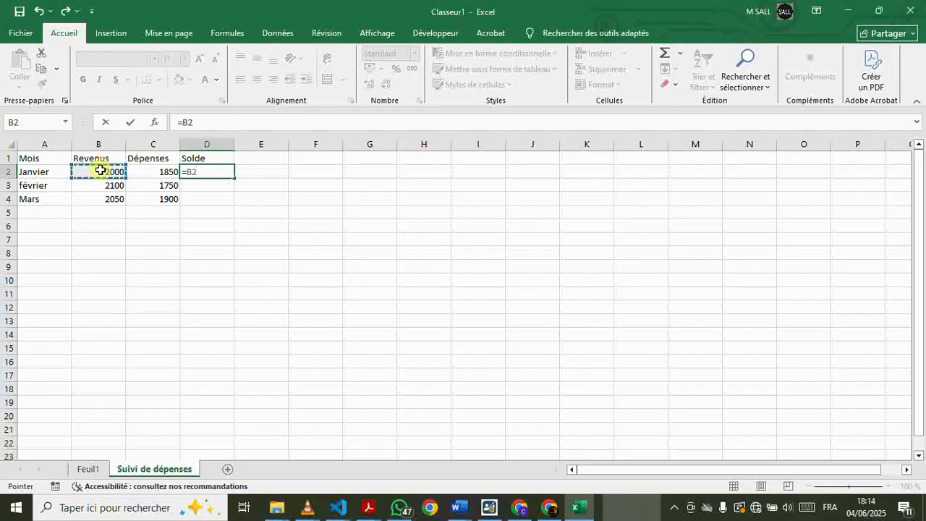
pyautogui.write('-')
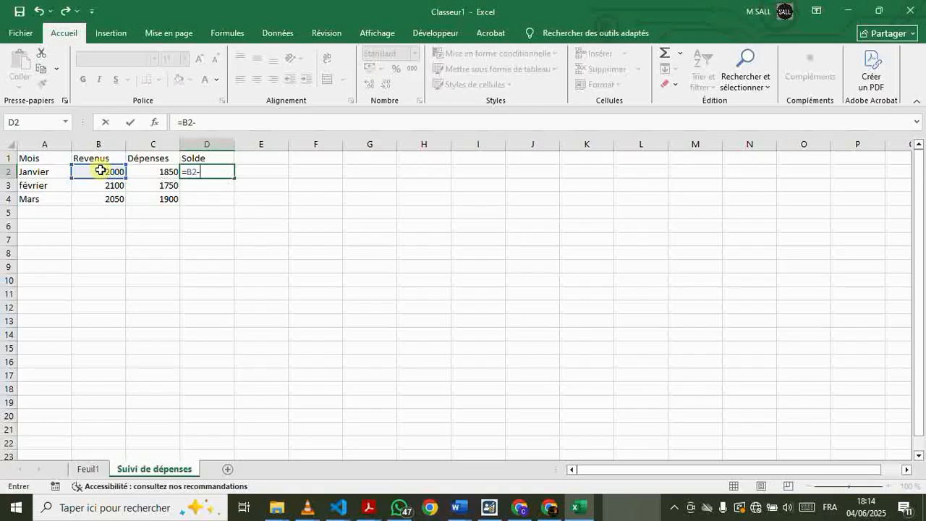
pyautogui.click(146, 172)
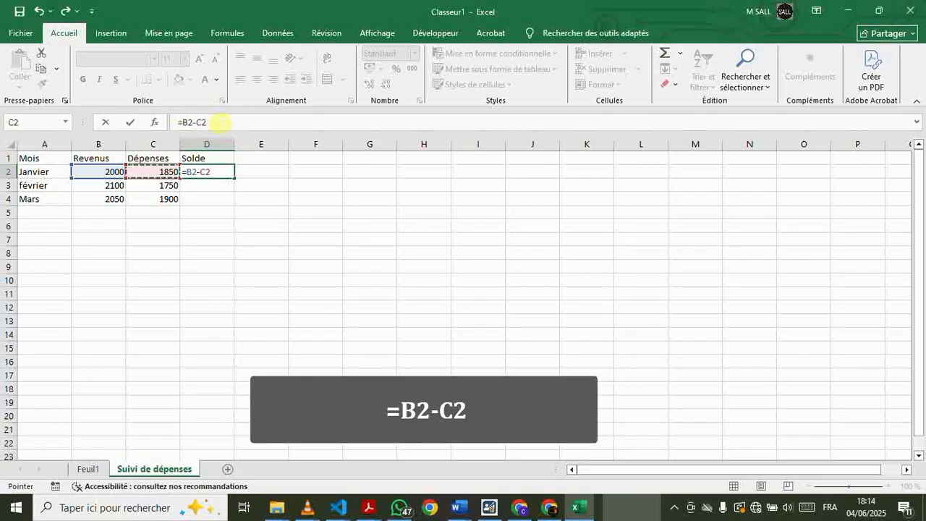
pyautogui.press('Return')
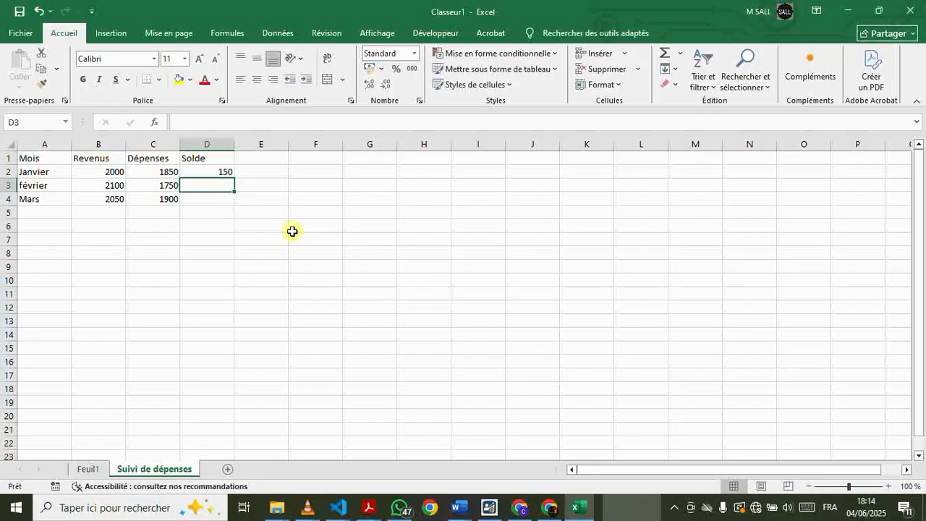
# Fill the Solde formula from D2 down to cell D4 for February and March
pyautogui.click(217, 172)
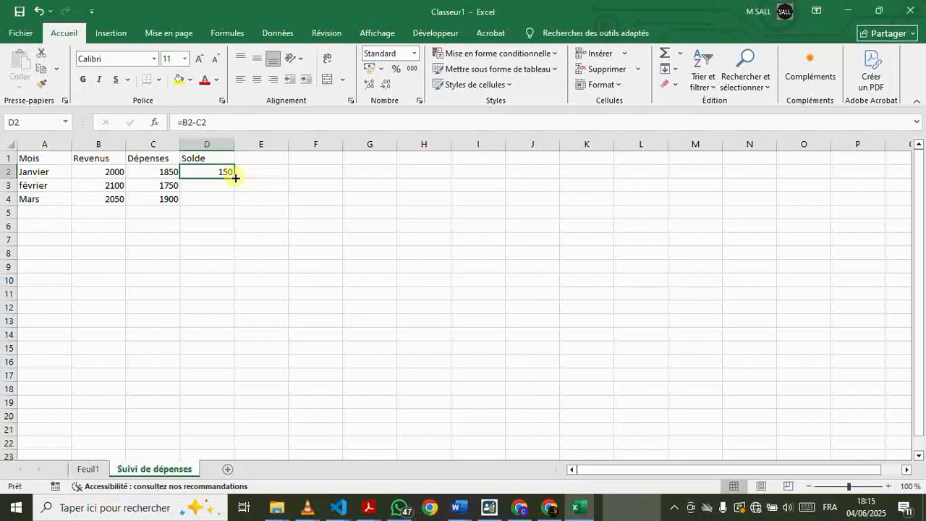
pyautogui.moveTo(235, 178); pyautogui.dragTo(235, 182)
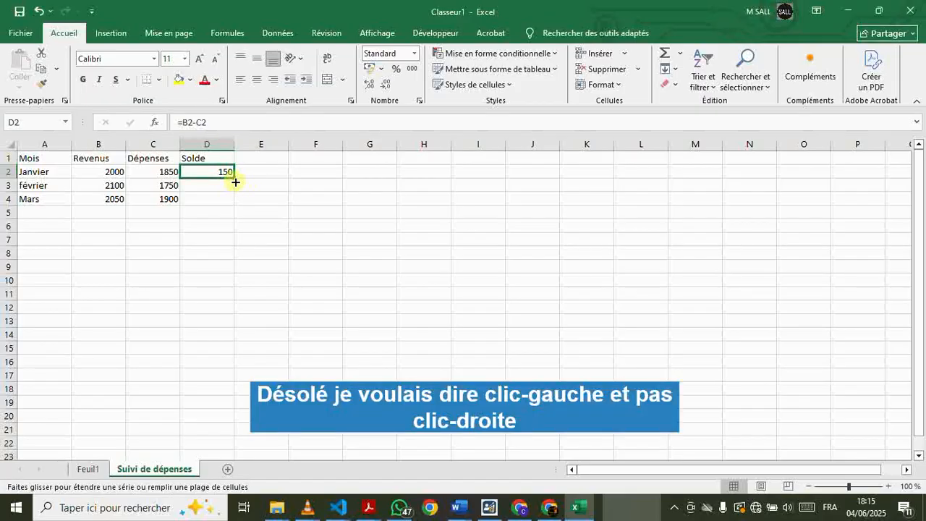
pyautogui.moveTo(235, 183); pyautogui.dragTo(235, 200)
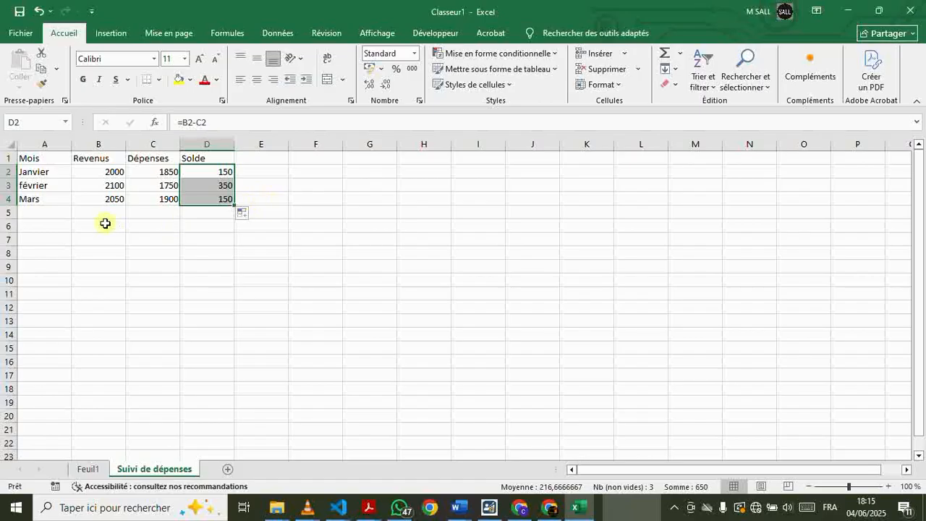
# Label cell A5 as Total and sum the revenues in B5 with =SOMME(B2:B4)
pyautogui.click(41, 215)
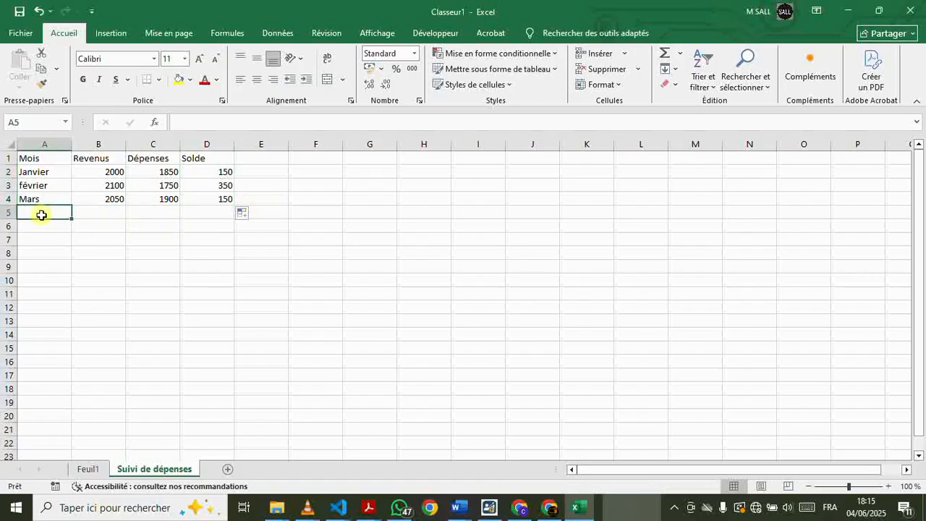
pyautogui.write('Total')
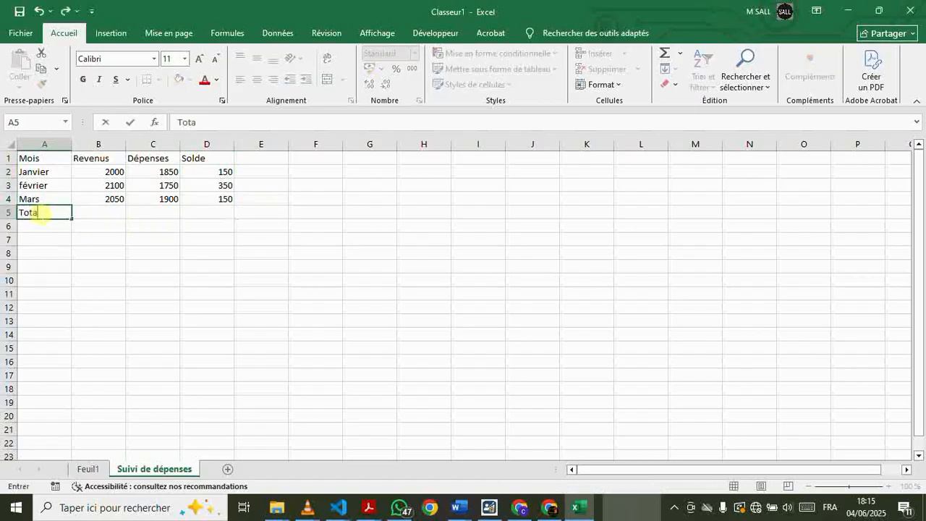
pyautogui.click(89, 215)
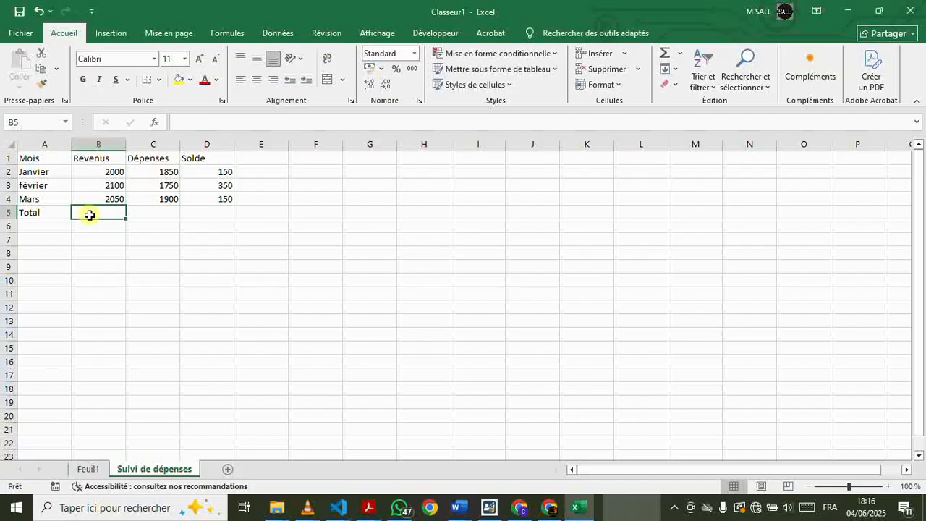
pyautogui.write('=')
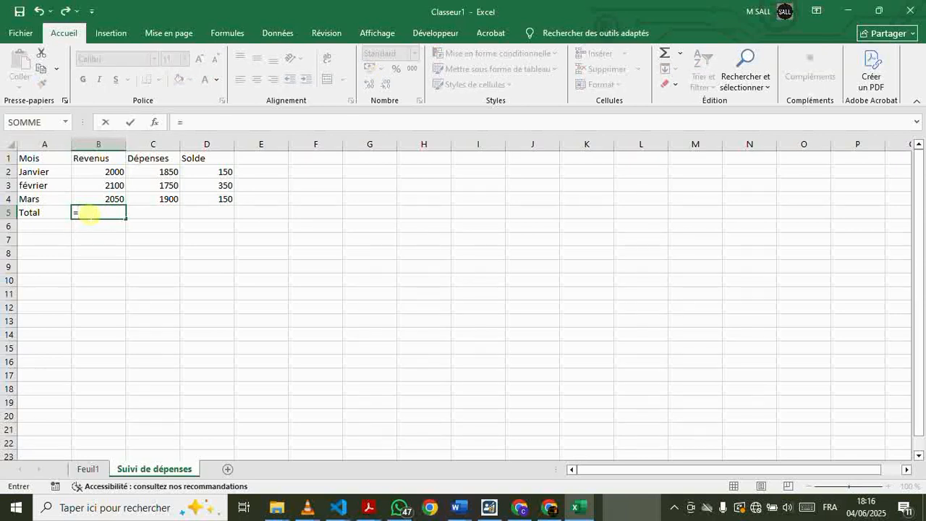
pyautogui.write('somm')
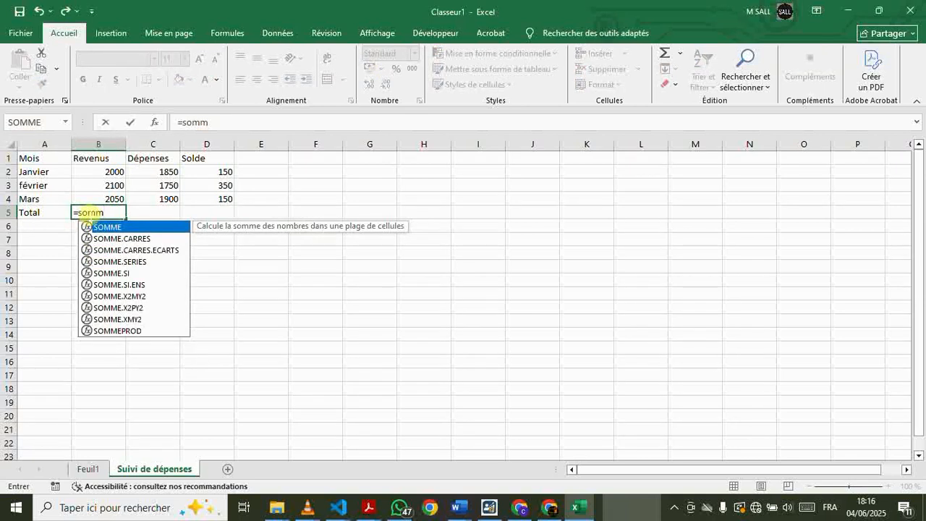
pyautogui.doubleClick(114, 226)
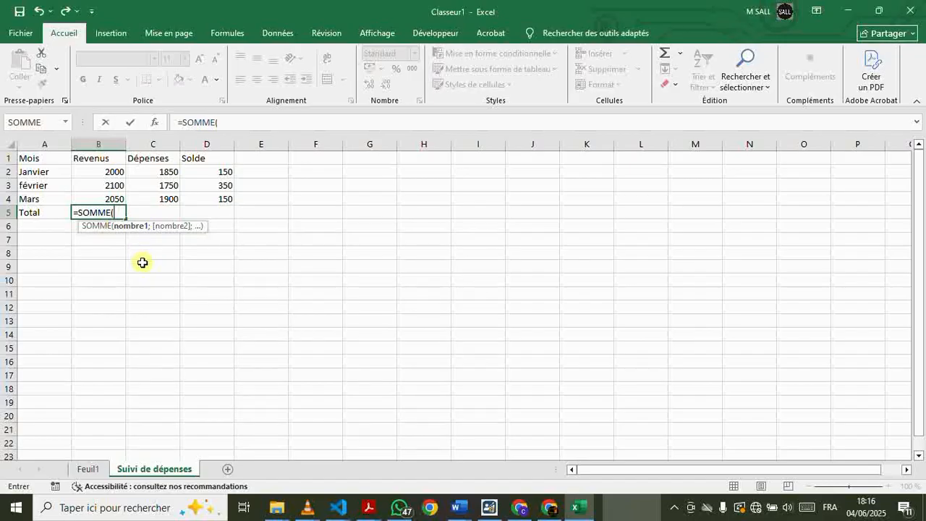
pyautogui.click(109, 172)
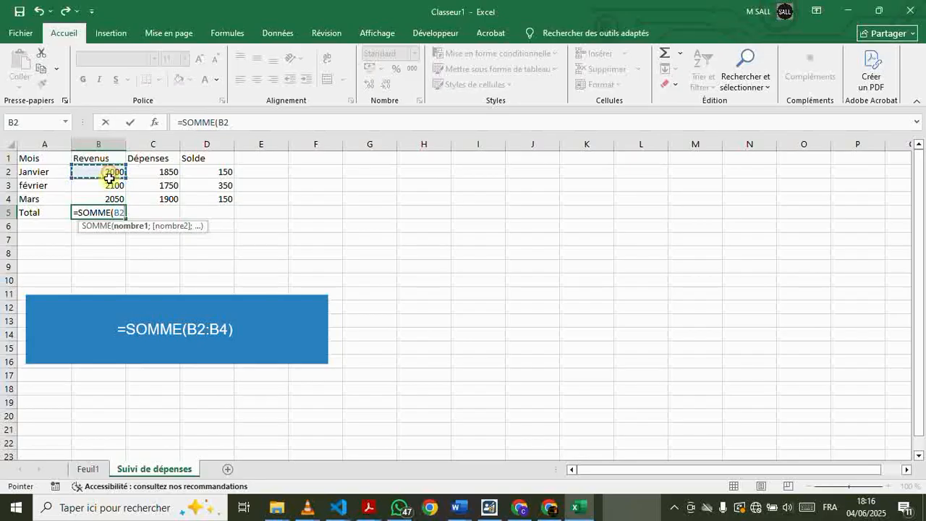
pyautogui.moveTo(109, 172); pyautogui.dragTo(110, 196)
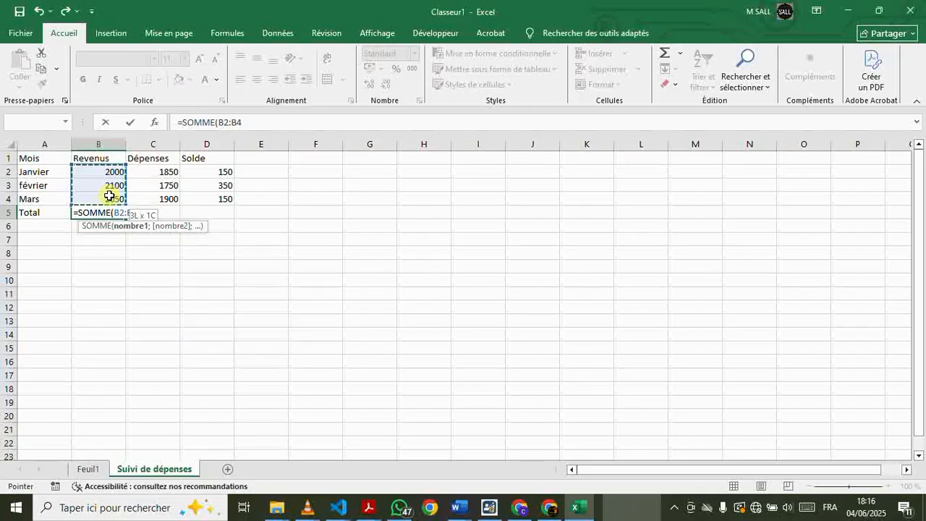
pyautogui.moveTo(110, 195); pyautogui.dragTo(109, 195)
pyautogui.write(')')
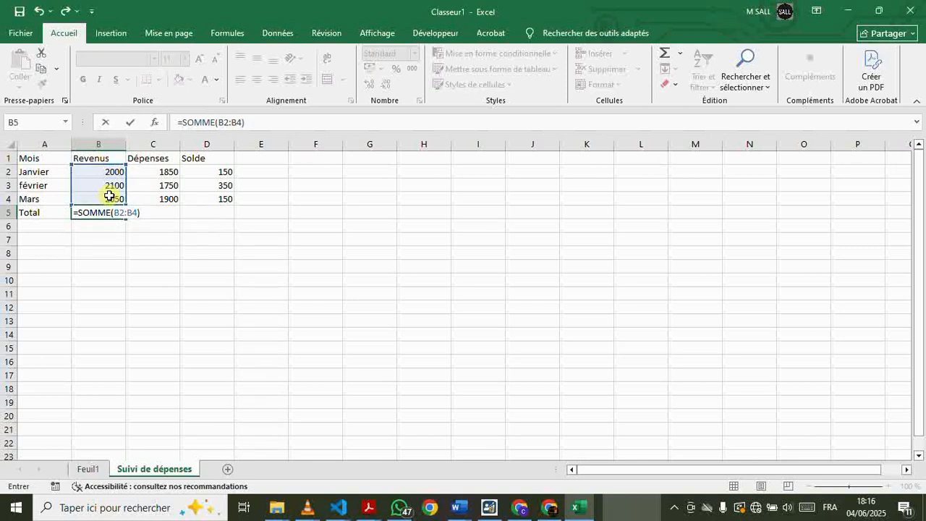
pyautogui.press('Return')
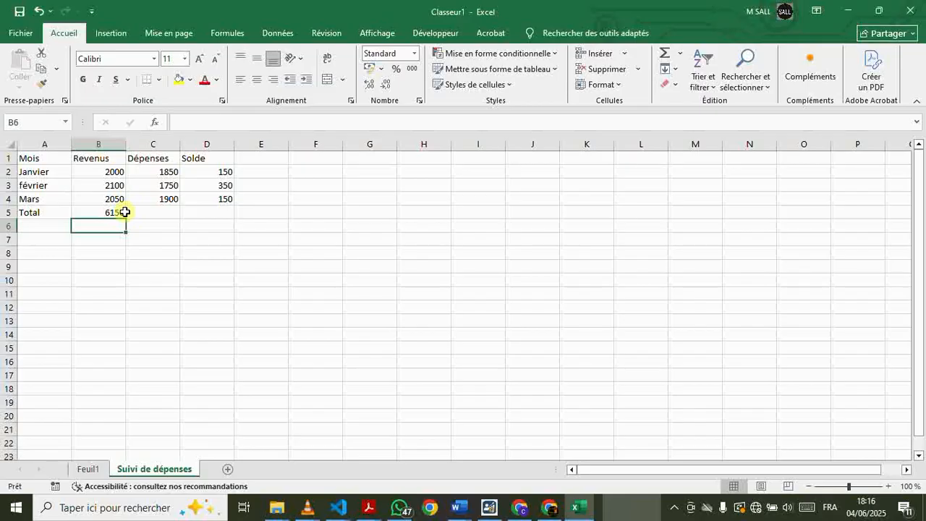
# Extend the sum formula from B5 across to C5 and D5 for Dépenses and Solde
pyautogui.click(123, 213)
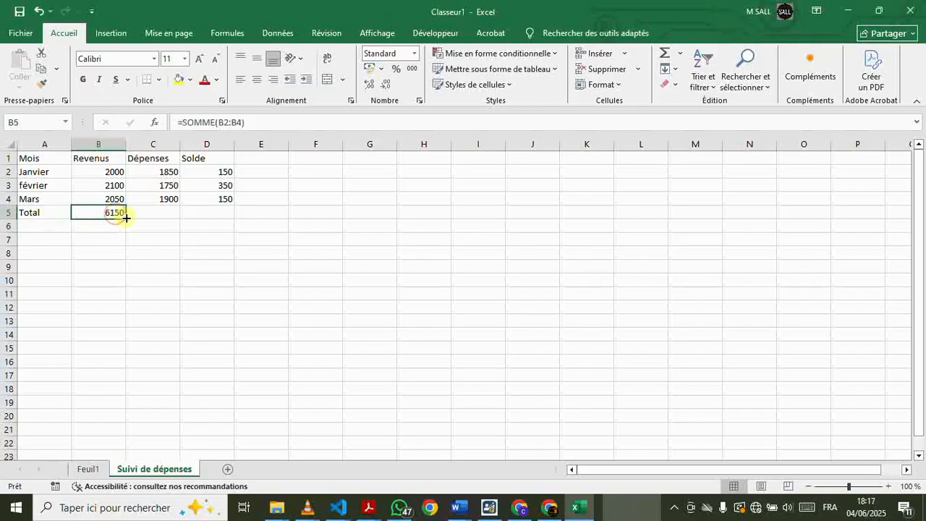
pyautogui.moveTo(126, 218); pyautogui.dragTo(241, 216)
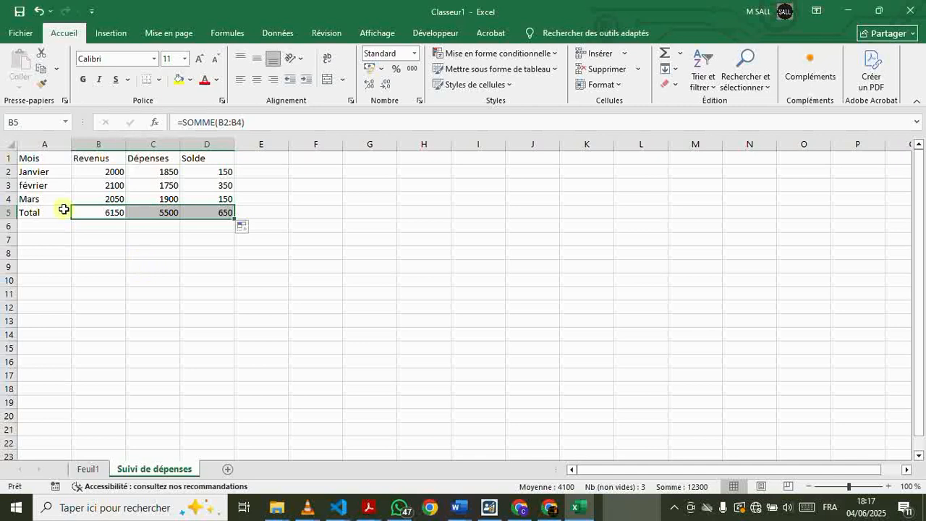
# Give the header cells A1 to D1 a light blue fill and the darkest blue-grey font colour
pyautogui.click(37, 158)
pyautogui.moveTo(38, 158); pyautogui.dragTo(193, 159)
pyautogui.moveTo(193, 159); pyautogui.dragTo(193, 159)
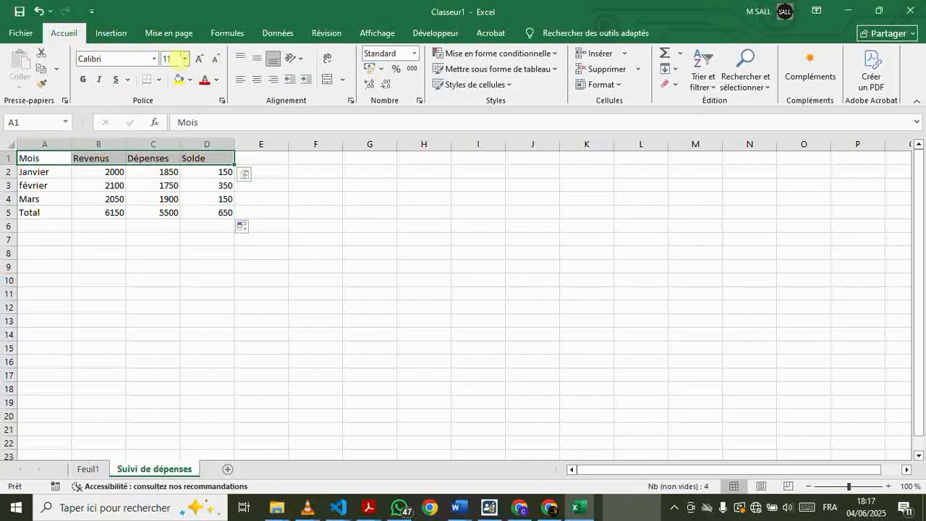
pyautogui.click(188, 80)
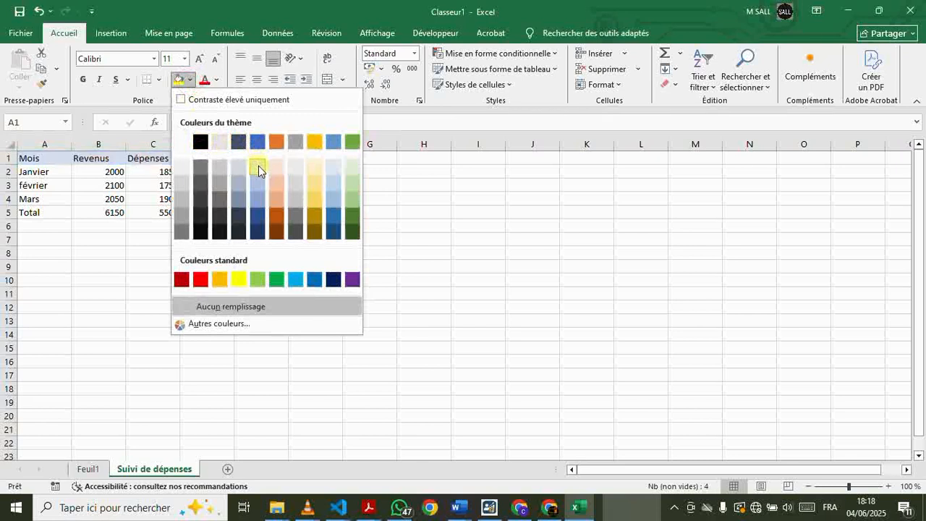
pyautogui.click(259, 165)
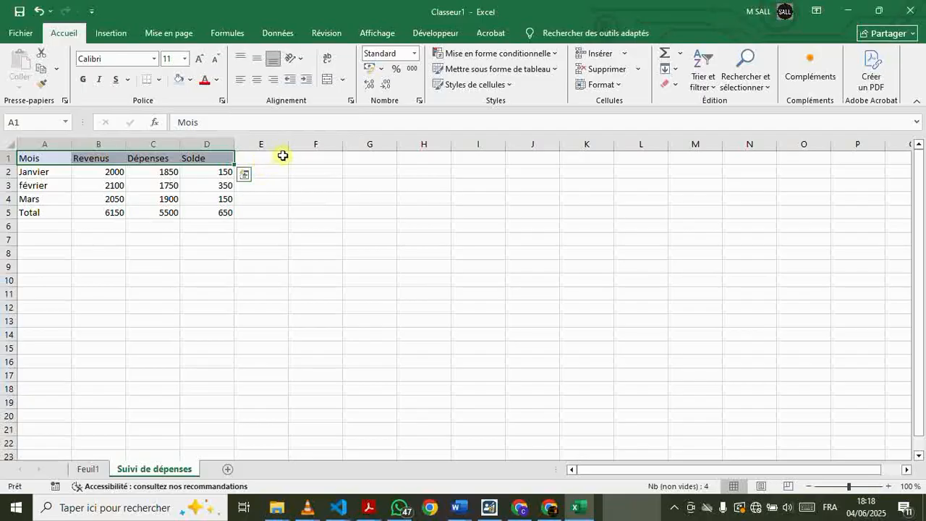
pyautogui.click(215, 79)
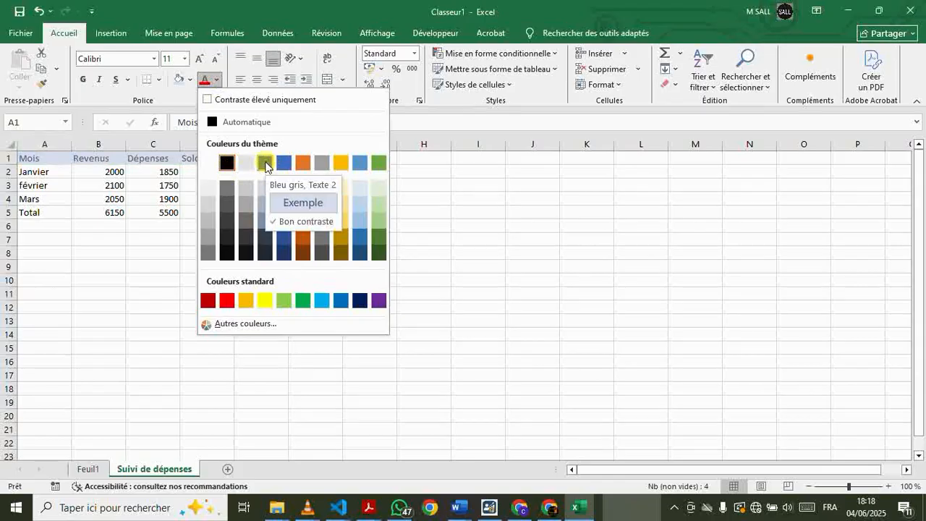
pyautogui.click(266, 255)
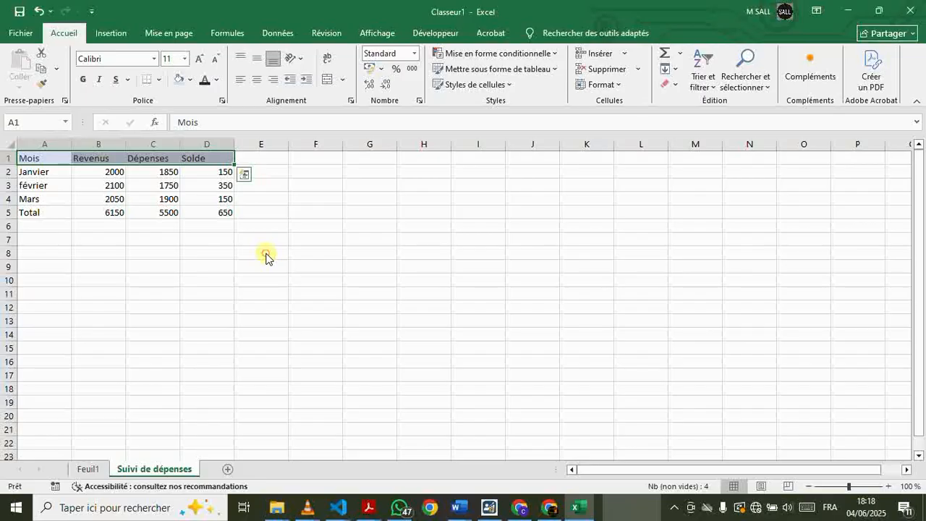
# Make the header text in cells A1 to D1 bold and centre it horizontally
pyautogui.moveTo(51, 153); pyautogui.dragTo(207, 161)
pyautogui.click(84, 81)
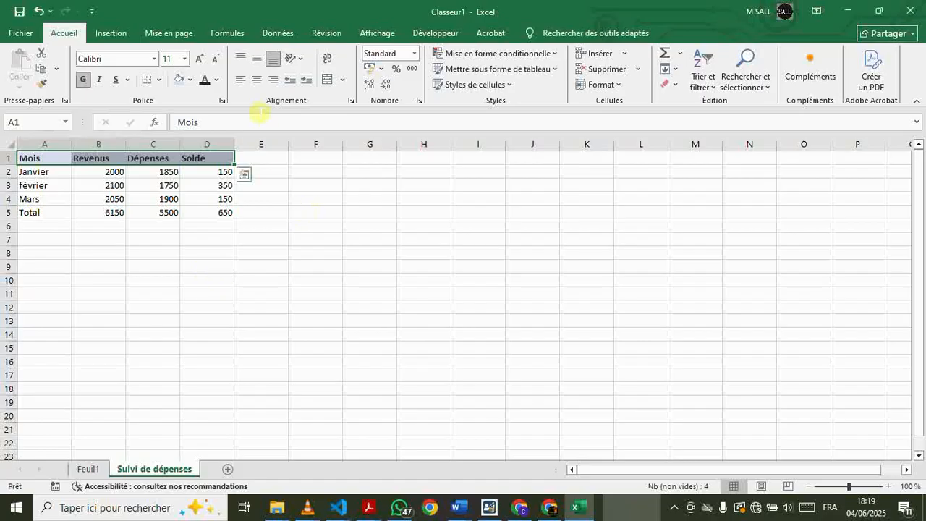
pyautogui.click(257, 81)
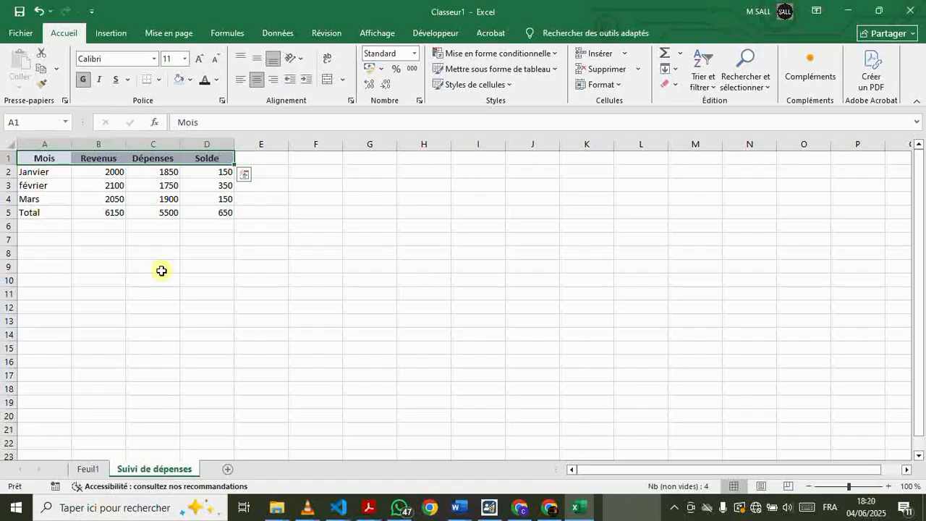
# Apply a light orange fill to the Total row, cells A5 to D5, and make its text bold
pyautogui.moveTo(33, 216); pyautogui.dragTo(223, 216)
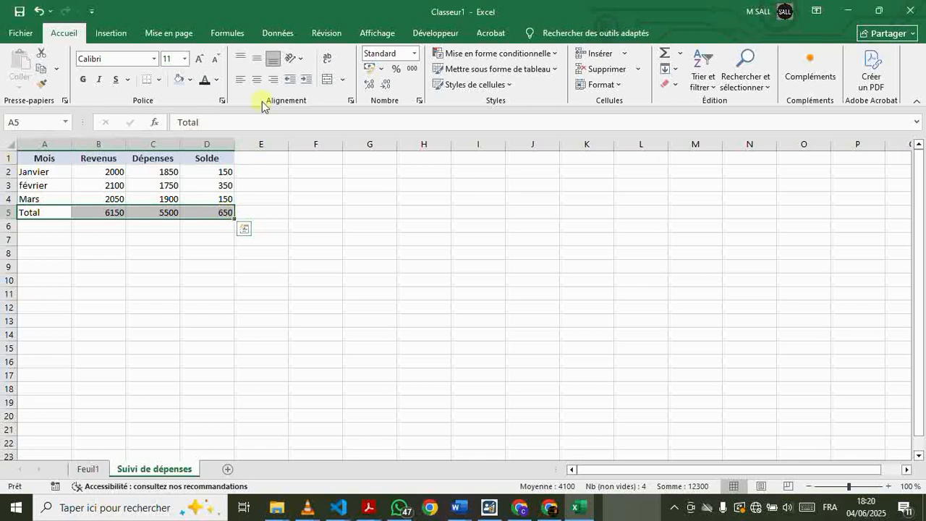
pyautogui.click(190, 80)
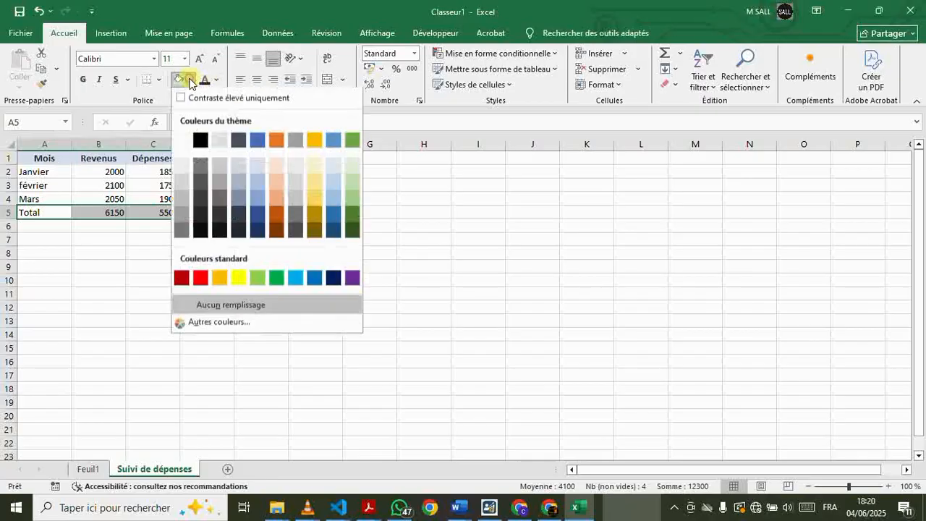
pyautogui.click(277, 165)
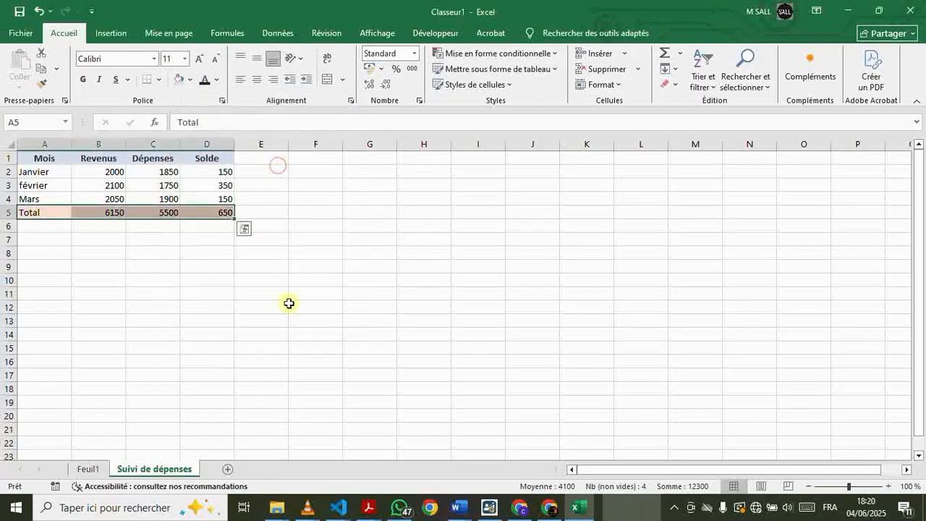
pyautogui.click(133, 247)
pyautogui.moveTo(34, 211); pyautogui.dragTo(199, 213)
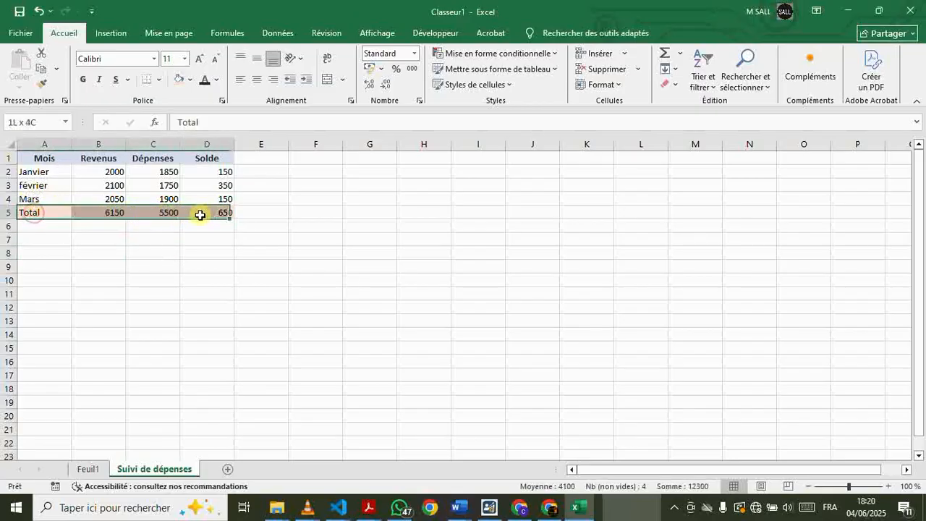
pyautogui.click(84, 81)
pyautogui.click(333, 272)
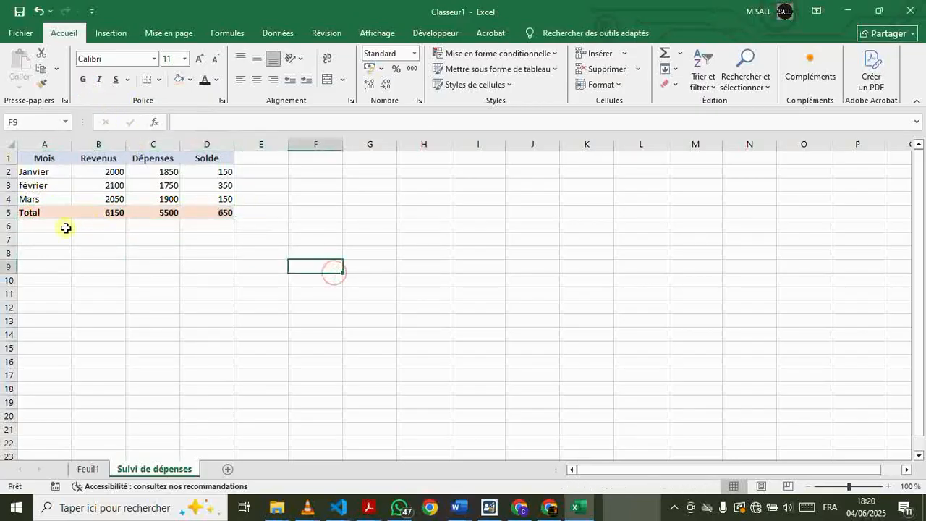
# Centre the contents of the Total row, cells A5 to D5, horizontally
pyautogui.moveTo(33, 211); pyautogui.dragTo(229, 211)
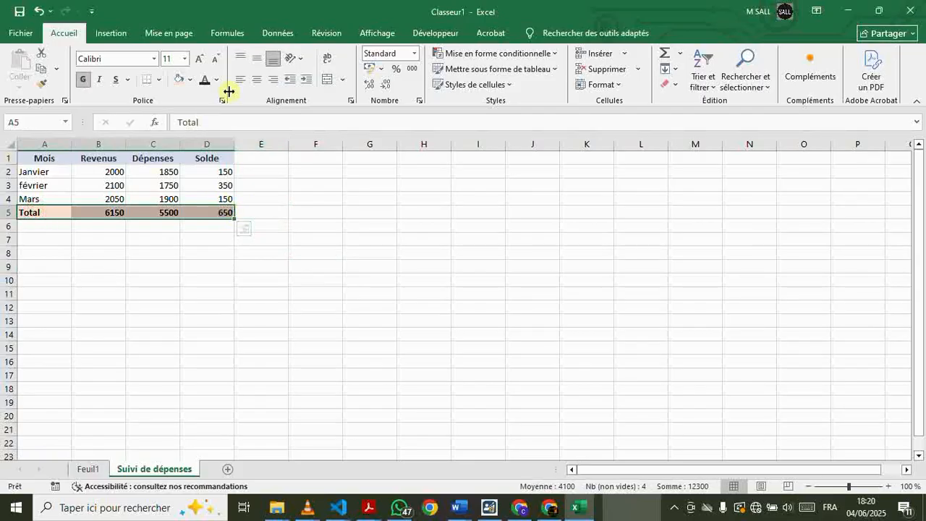
pyautogui.click(257, 79)
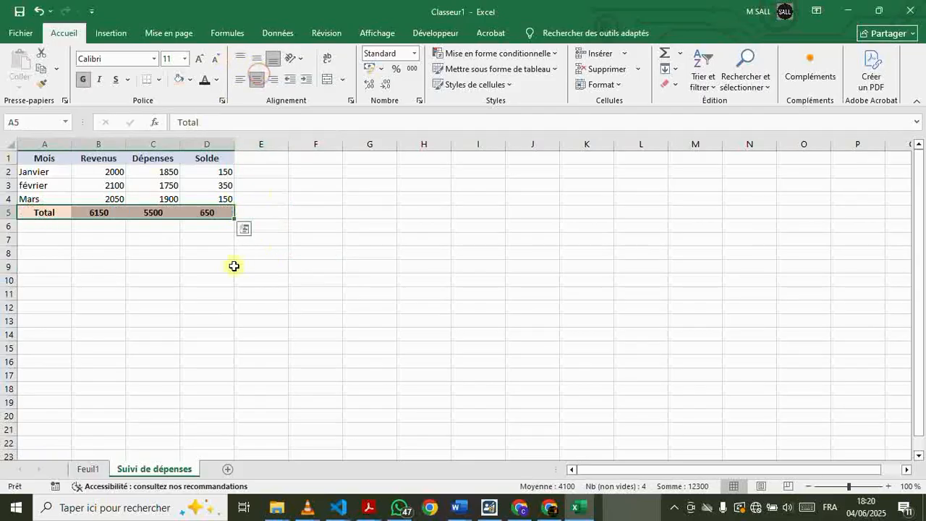
pyautogui.click(325, 229)
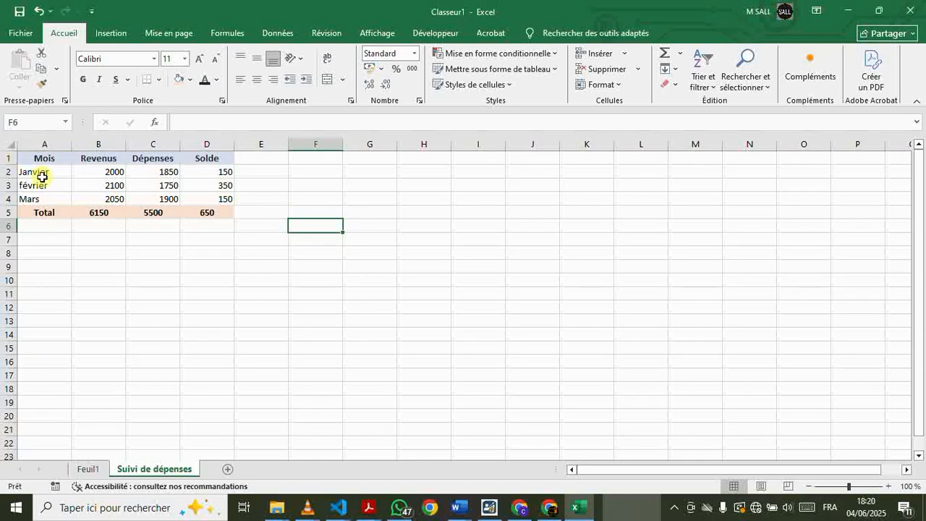
# Apply the Euro (€ 123) accounting format to the amounts in cells B2 to D5
pyautogui.moveTo(41, 174); pyautogui.dragTo(217, 209)
pyautogui.click(85, 172)
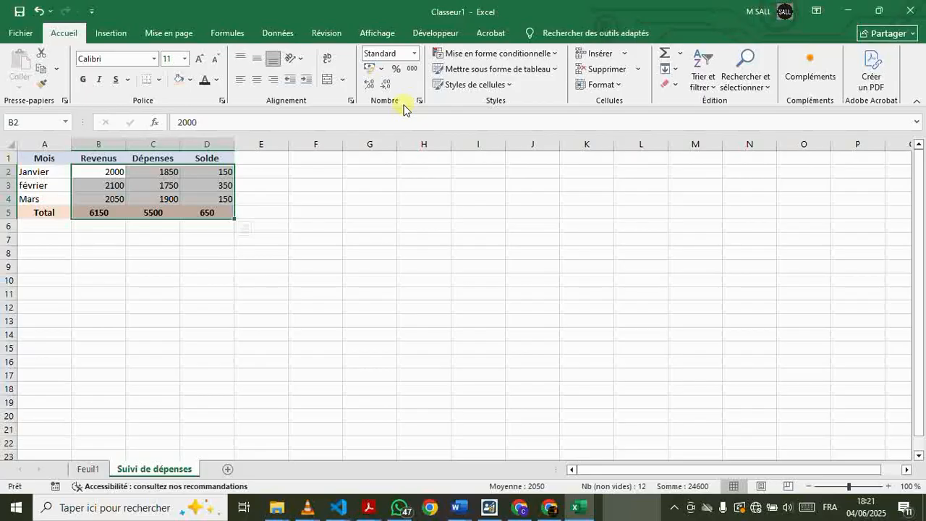
pyautogui.click(379, 69)
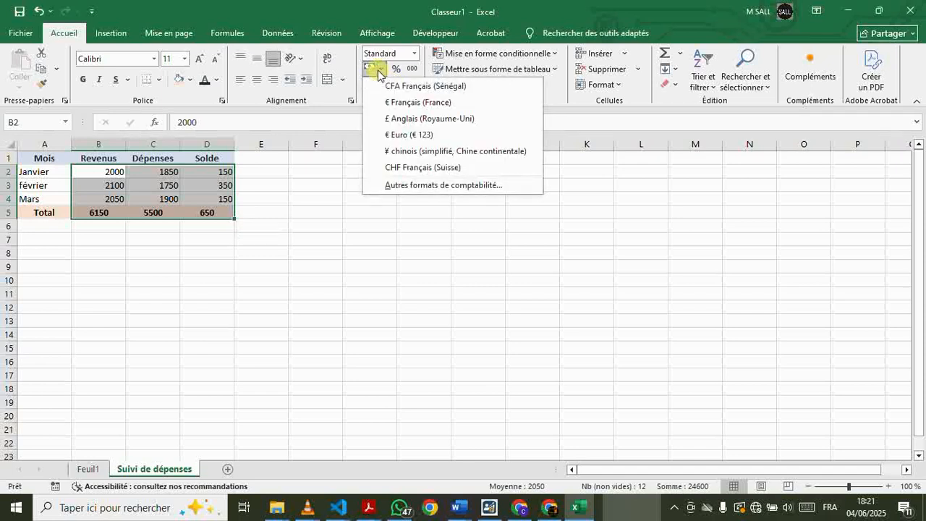
pyautogui.click(396, 137)
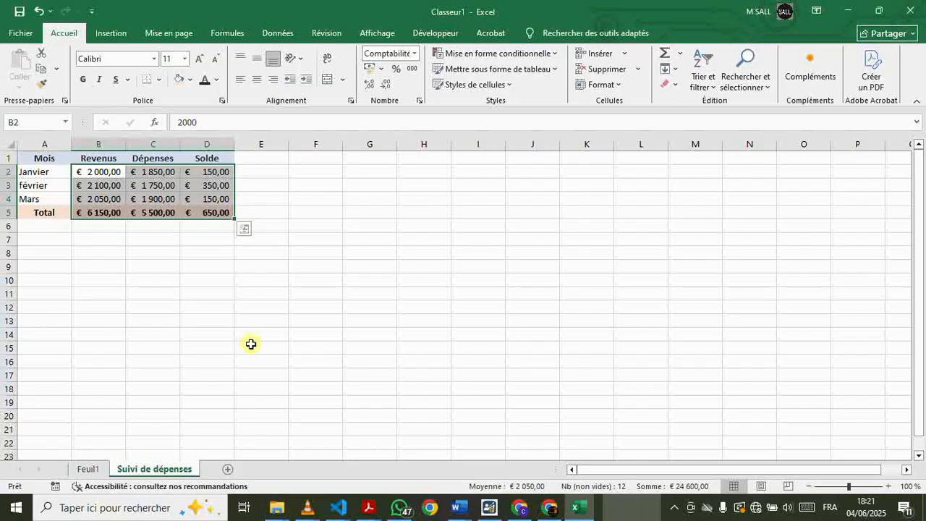
# Change the accounting format of cells B2 to D5 to the CFA symbol with 0 decimal places
pyautogui.click(419, 101)
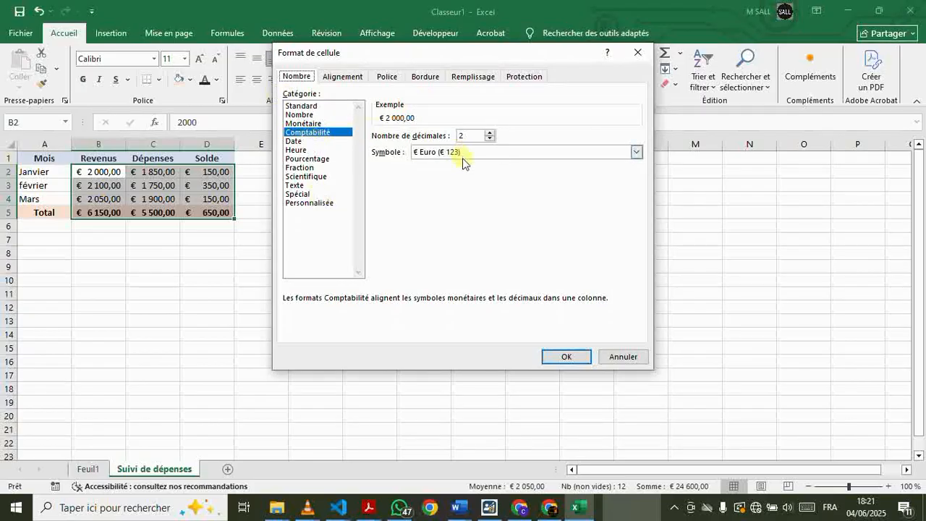
pyautogui.click(637, 152)
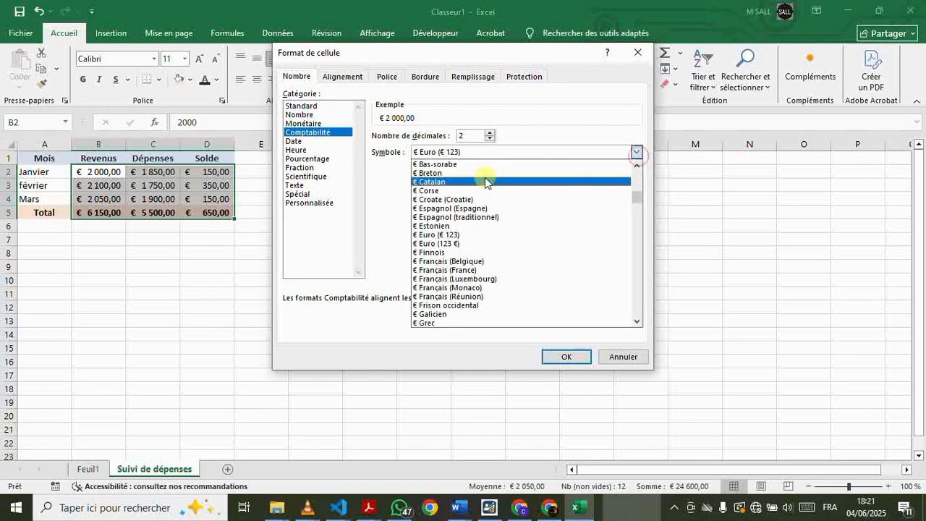
pyautogui.moveTo(639, 197); pyautogui.dragTo(637, 168)
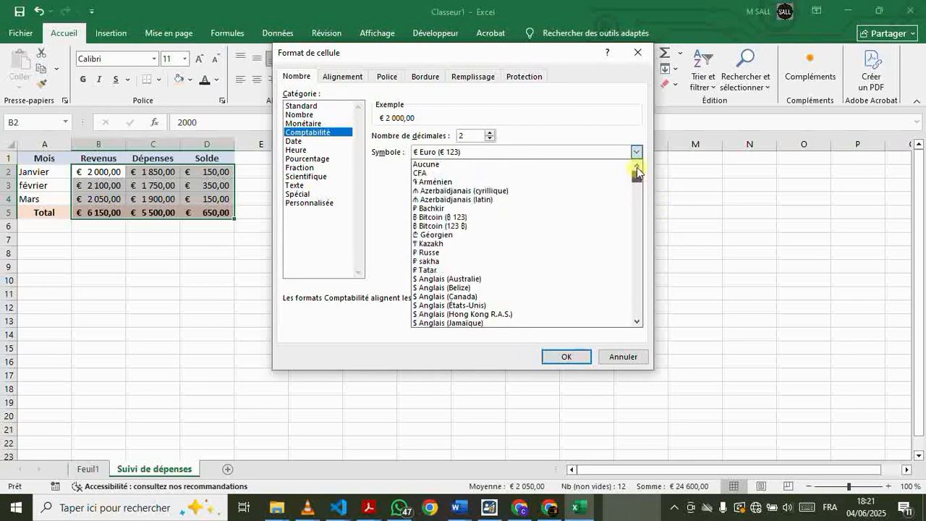
pyautogui.click(427, 174)
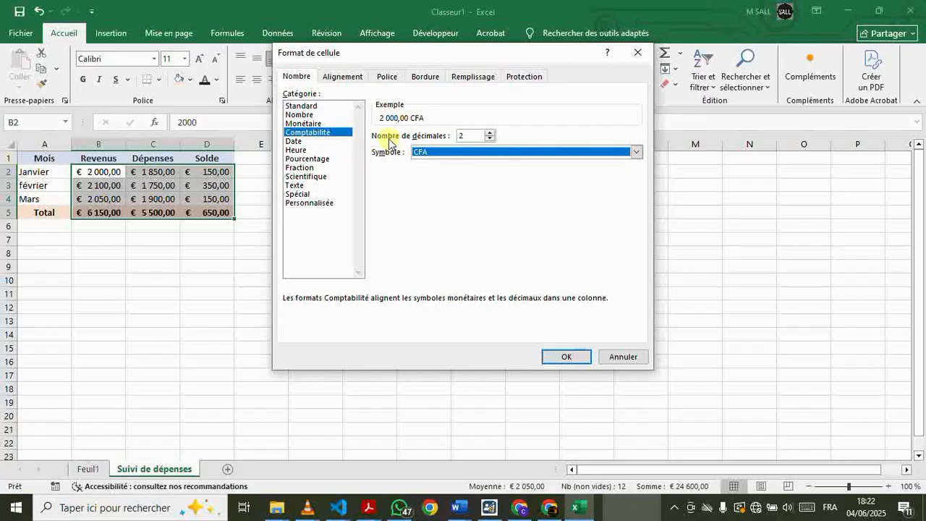
pyautogui.click(490, 139)
pyautogui.click(489, 139)
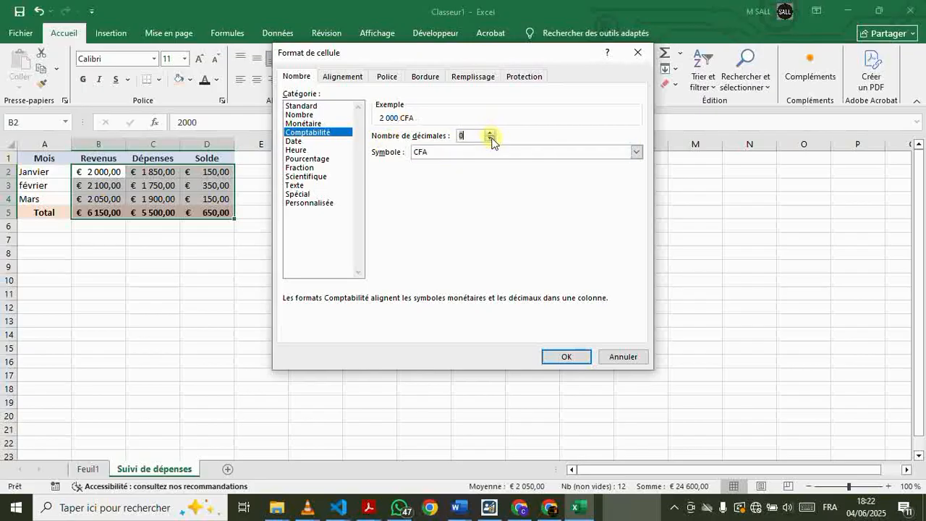
pyautogui.click(565, 356)
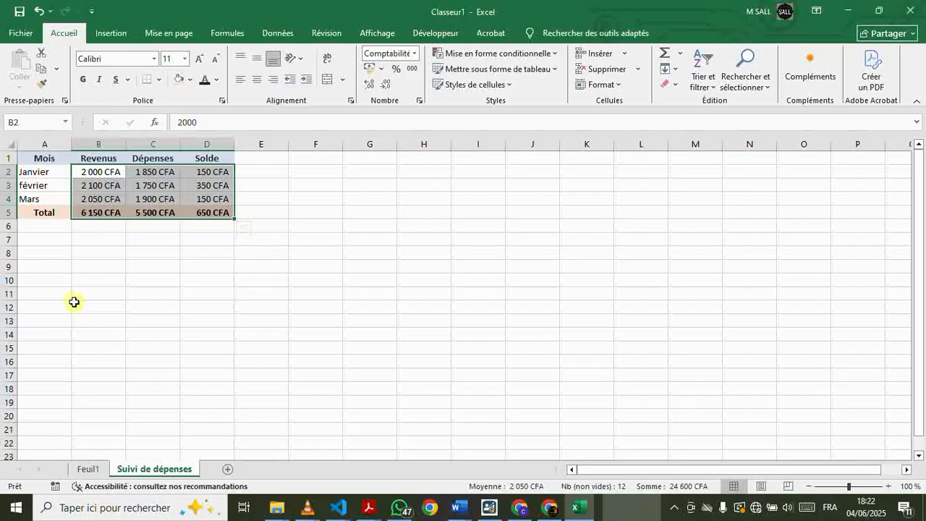
# Add all borders to the whole table, cells A1 to D5
pyautogui.click(32, 157)
pyautogui.moveTo(32, 157); pyautogui.dragTo(215, 213)
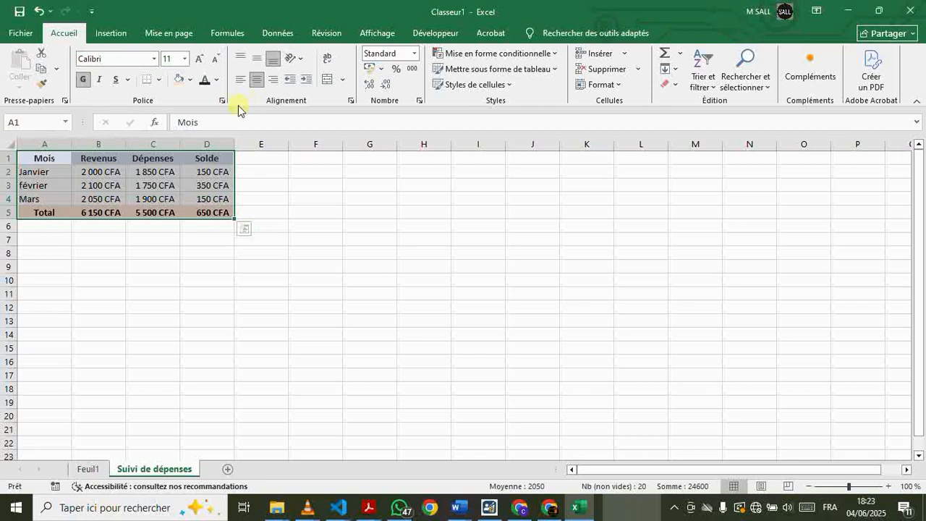
pyautogui.click(160, 80)
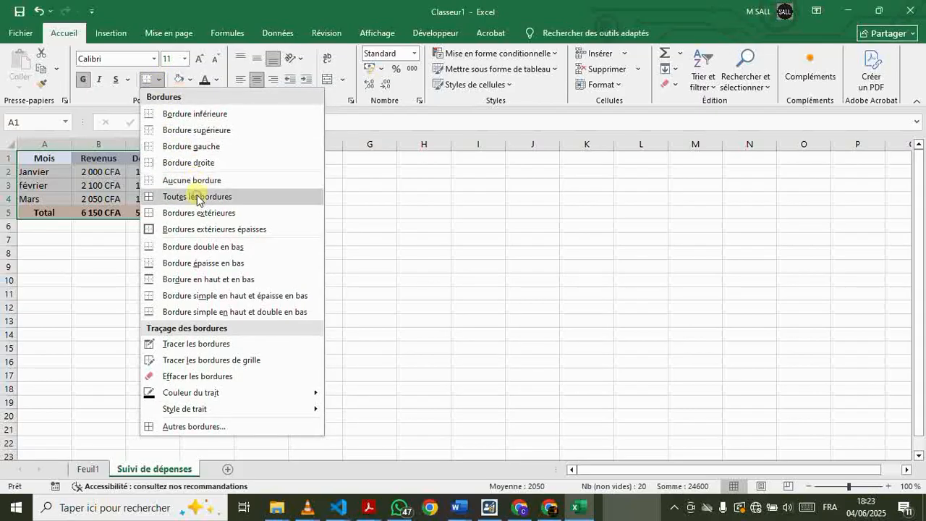
pyautogui.click(197, 197)
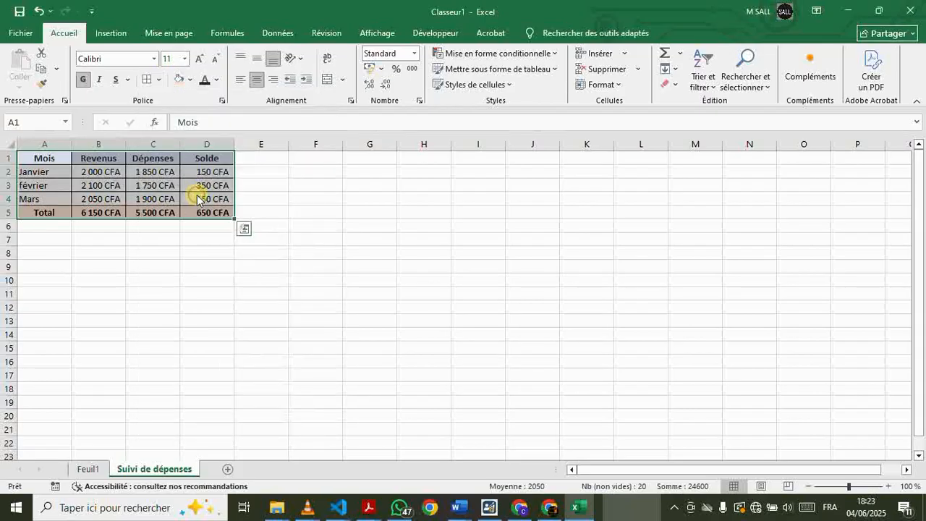
pyautogui.click(178, 287)
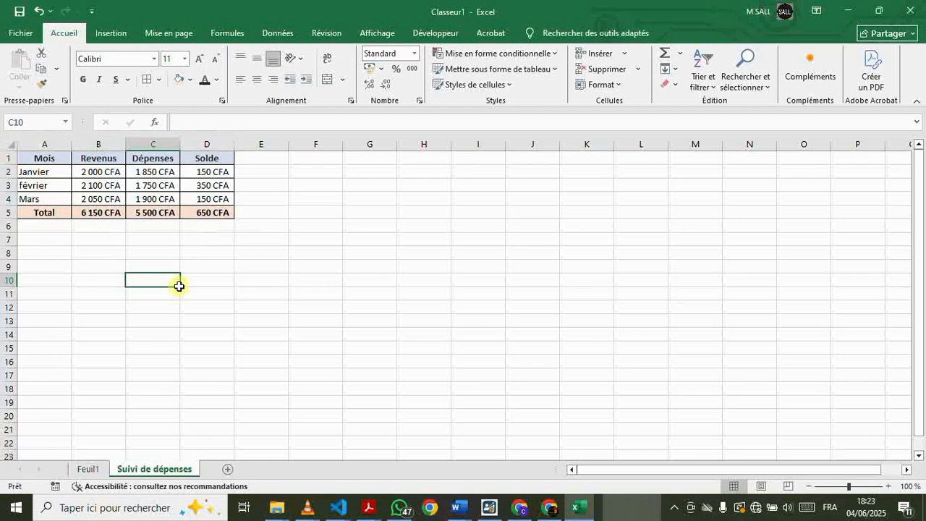
# Save the workbook on this PC in the Documents folder as an Excel workbook named Suivi_Depenses_2025
pyautogui.click(17, 33)
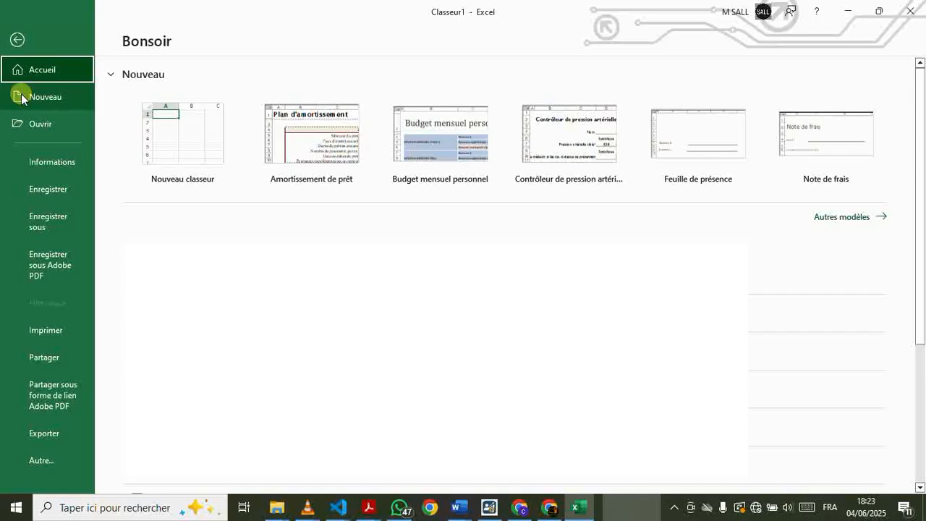
pyautogui.click(45, 187)
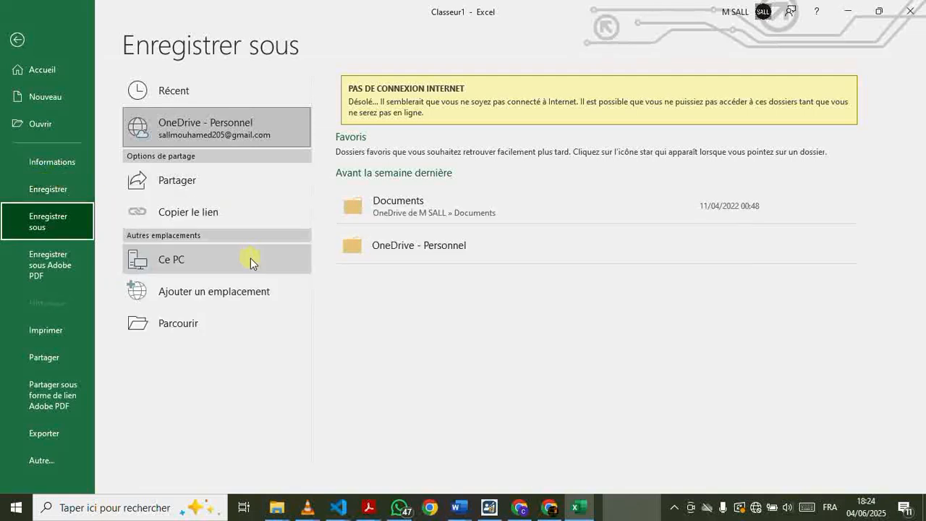
pyautogui.click(215, 270)
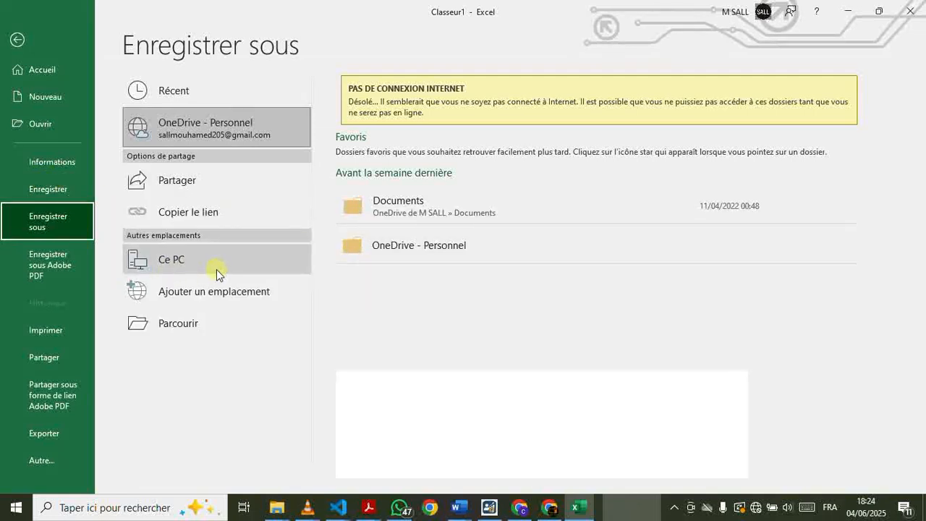
pyautogui.click(216, 269)
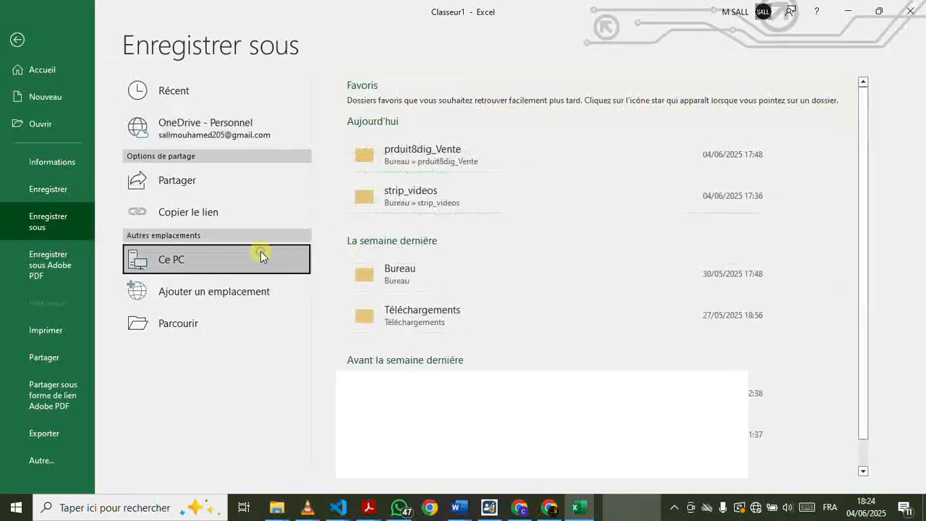
pyautogui.click(463, 265)
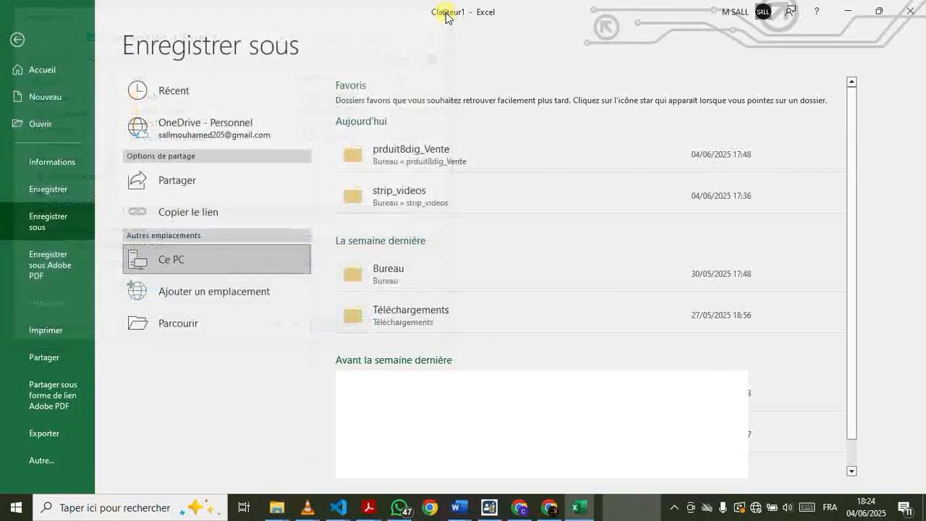
pyautogui.click(447, 10)
pyautogui.click(270, 319)
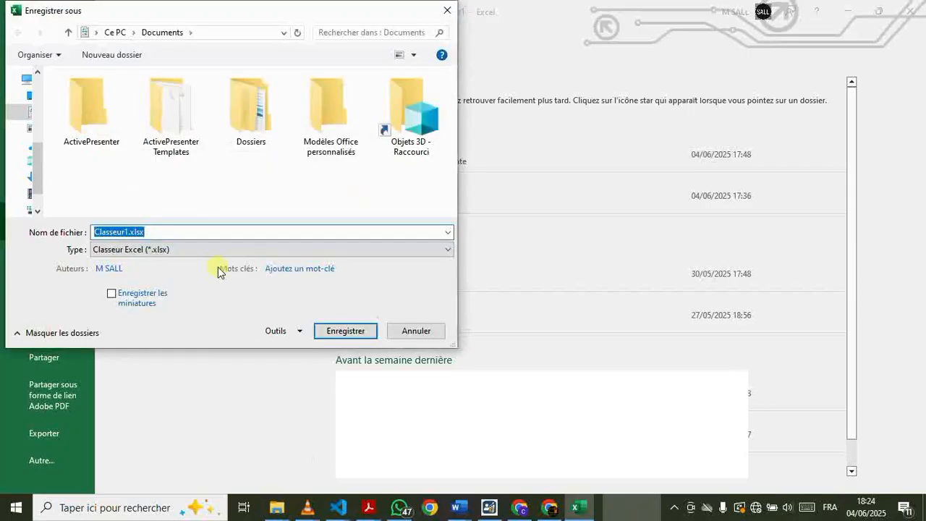
pyautogui.write('Sui')
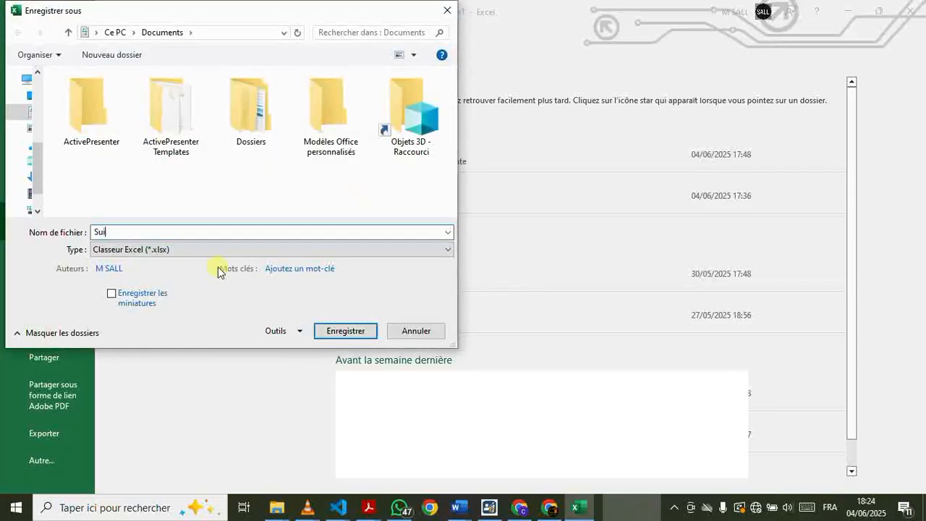
pyautogui.write('vi_Depenses_2025')
pyautogui.click(346, 331)
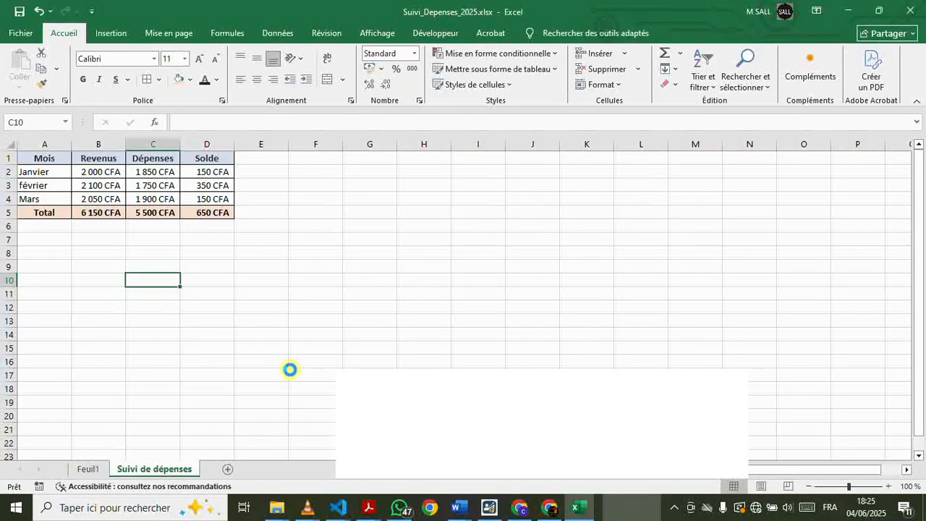